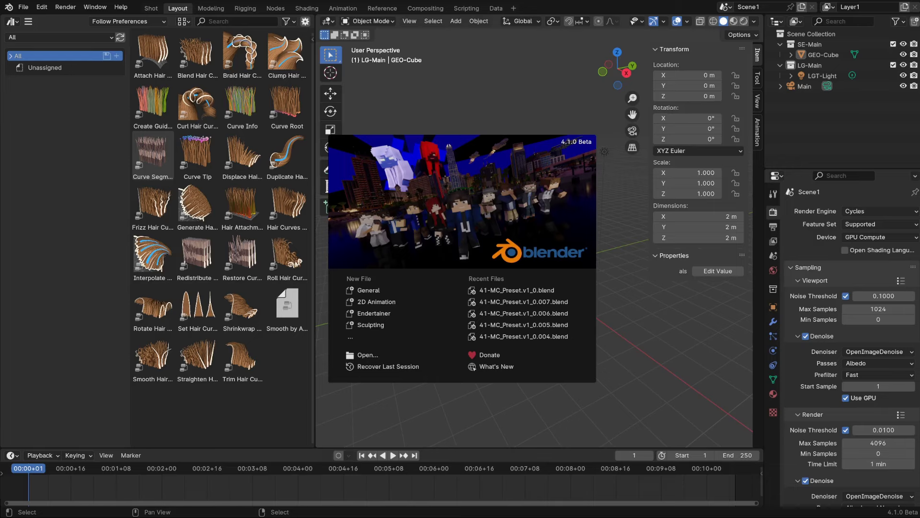
Open 41-MC_Preset.v1_0.blend, allow its scripts to run, and switch to the Modeling workspace
{"action": "left_click", "coordinate": [553, 292]}
{"action": "left_click", "coordinate": [500, 289]}
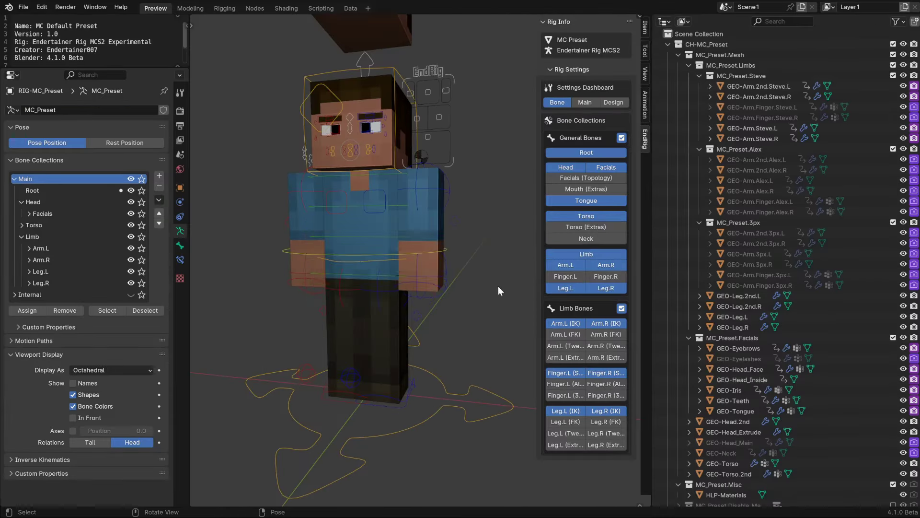
{"action": "left_click", "coordinate": [194, 8]}
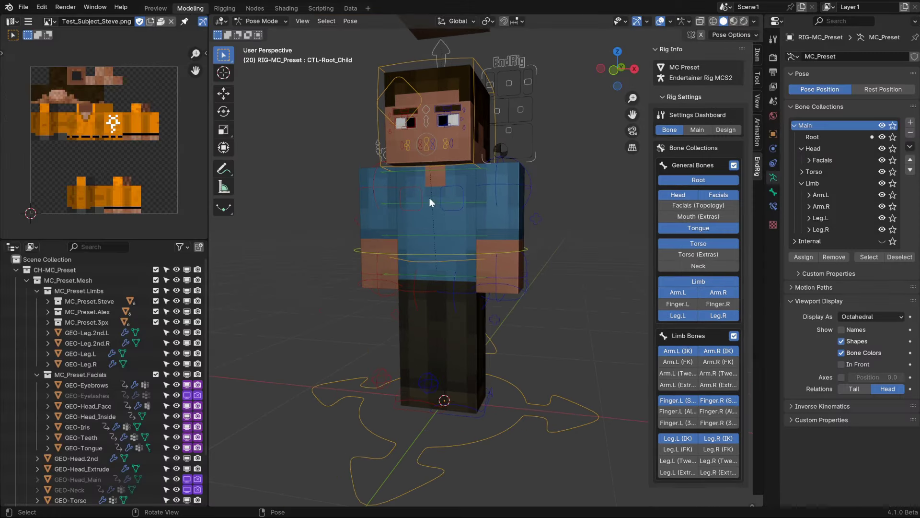
Select and frame the Steve rig, hide the sidebar, and put the rig in Pose Mode
{"action": "left_click", "coordinate": [519, 396]}
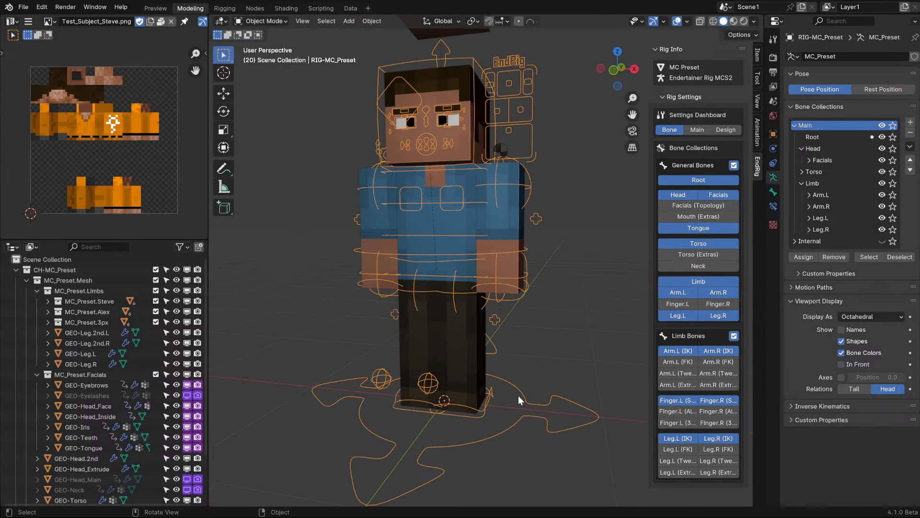
{"action": "key", "text": "KP_Decimal"}
{"action": "key", "text": "n"}
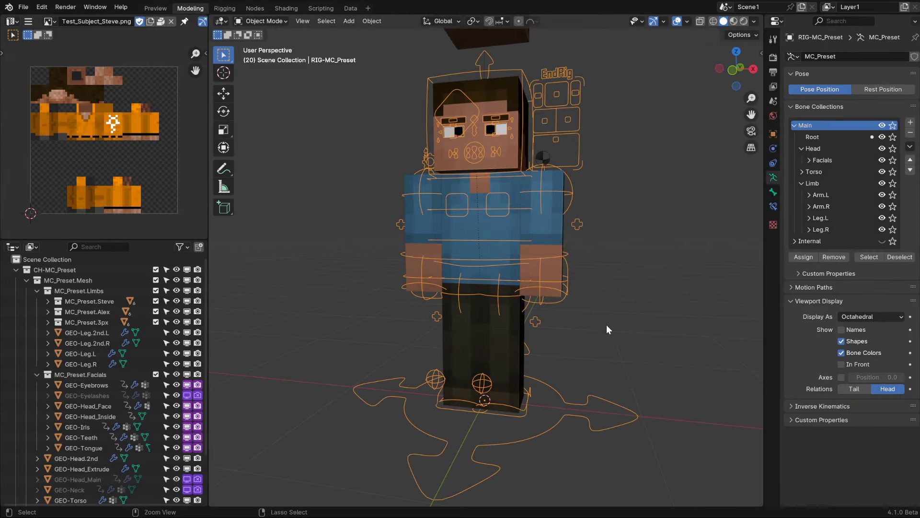
{"action": "key", "text": "ctrl+Tab"}
{"action": "mouse_move", "coordinate": [627, 309]}
{"action": "middle_mouse_down"}
{"action": "mouse_move", "coordinate": [563, 307]}
{"action": "mouse_move", "coordinate": [652, 260]}
{"action": "mouse_move", "coordinate": [411, 262]}
{"action": "mouse_move", "coordinate": [433, 257]}
{"action": "mouse_move", "coordinate": [479, 332]}
{"action": "middle_mouse_up"}
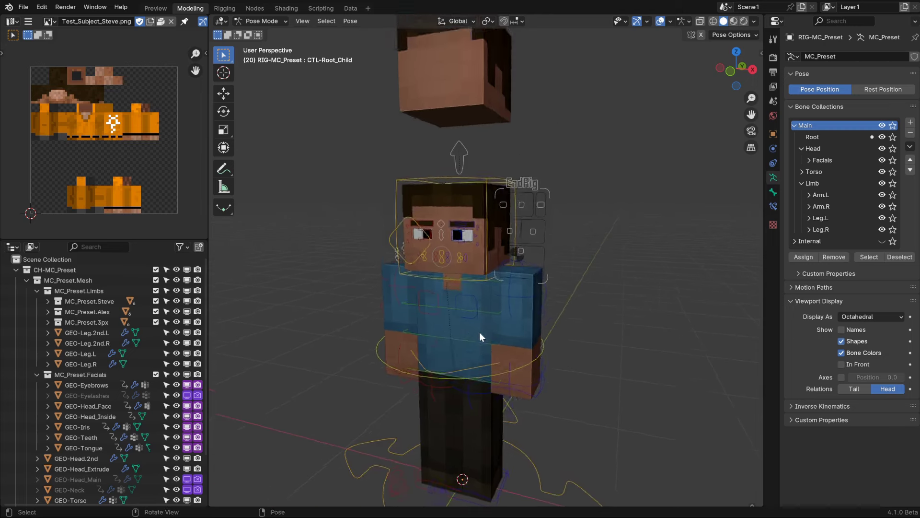
Zoom onto Steve's head and pull the mouth control down to open the mouth
{"action": "scroll", "coordinate": [502, 309], "scroll_direction": "up", "scroll_amount": 2}
{"action": "scroll", "coordinate": [515, 316], "scroll_direction": "up", "scroll_amount": 2}
{"action": "scroll", "coordinate": [649, 268], "scroll_direction": "up", "scroll_amount": 2}
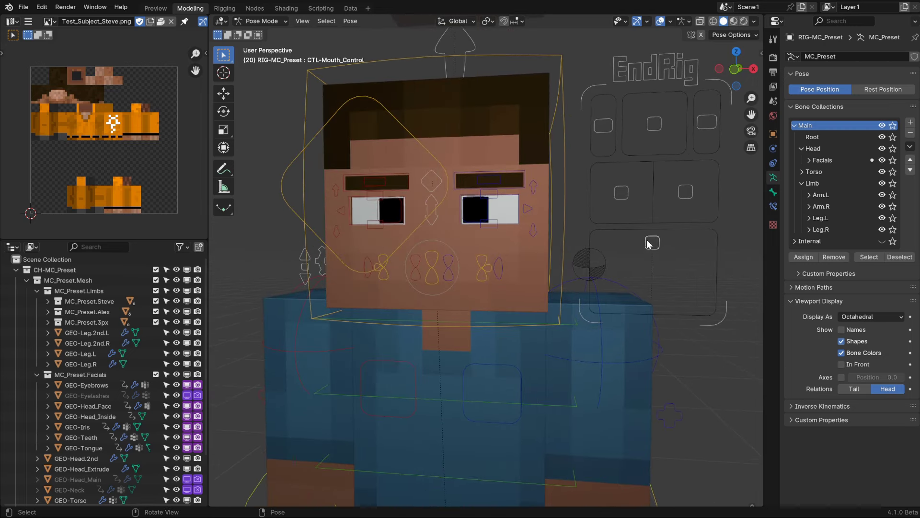
{"action": "key", "text": "g"}
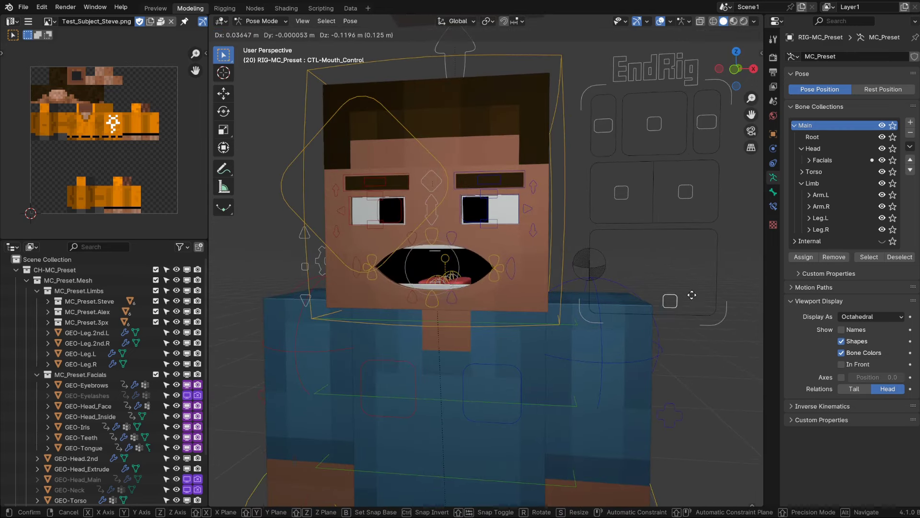
{"action": "left_click", "coordinate": [680, 284]}
{"action": "key", "text": "r"}
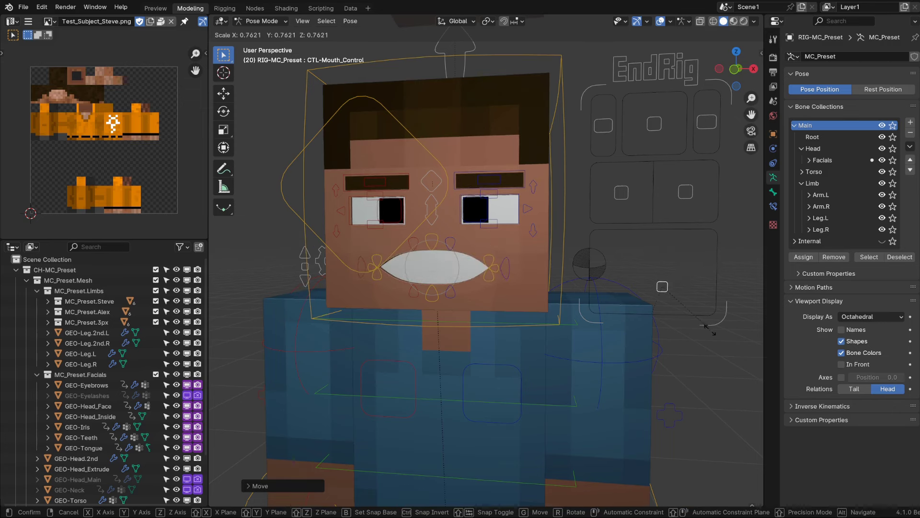
{"action": "right_click", "coordinate": [564, 292]}
Select the left mouth corner control and, in the front view, begin rotating it
{"action": "left_click", "coordinate": [508, 257]}
{"action": "key", "text": "g"}
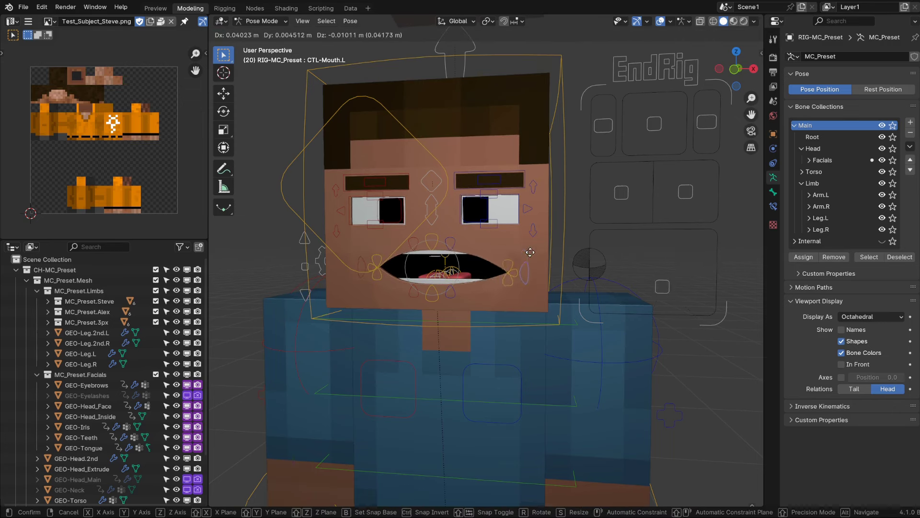
{"action": "right_click", "coordinate": [523, 238]}
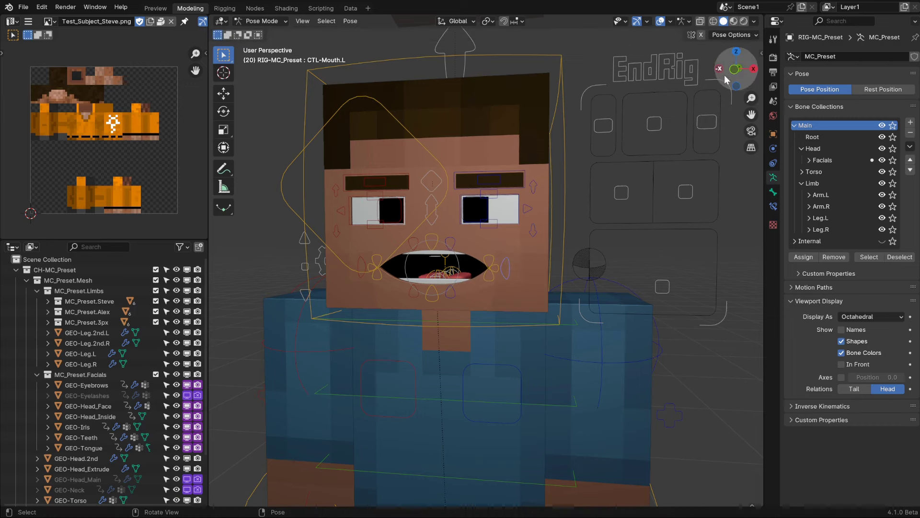
{"action": "key", "text": "KP_1"}
{"action": "scroll", "coordinate": [545, 271], "scroll_direction": "up", "scroll_amount": 2}
{"action": "key", "text": "r"}
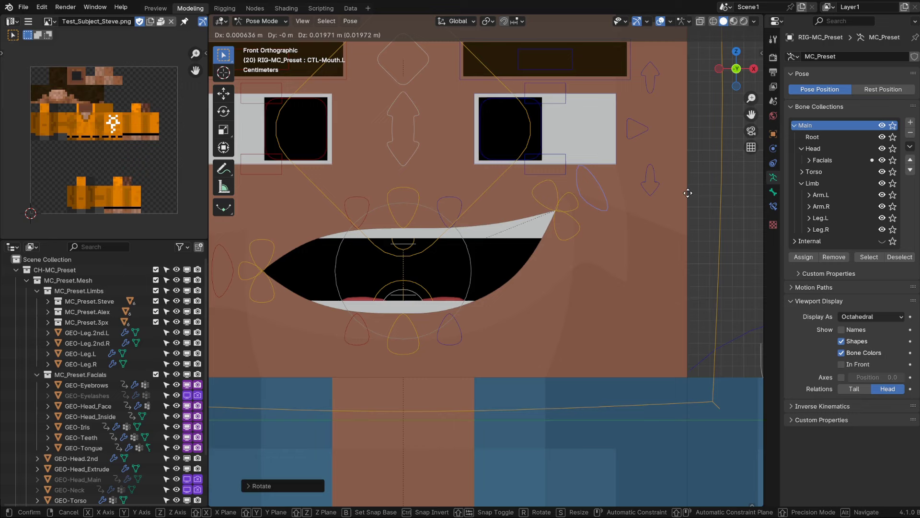
Tilt the left mouth corner up and move the right mouth corner into a grin
{"action": "left_click", "coordinate": [688, 213]}
{"action": "scroll", "coordinate": [257, 254], "scroll_direction": "down", "scroll_amount": 1}
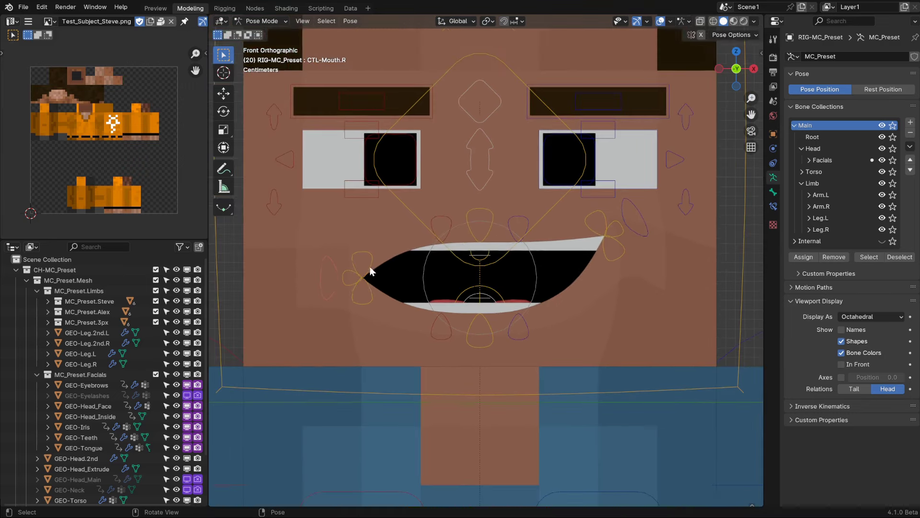
{"action": "left_click", "coordinate": [366, 250]}
{"action": "key", "text": "g"}
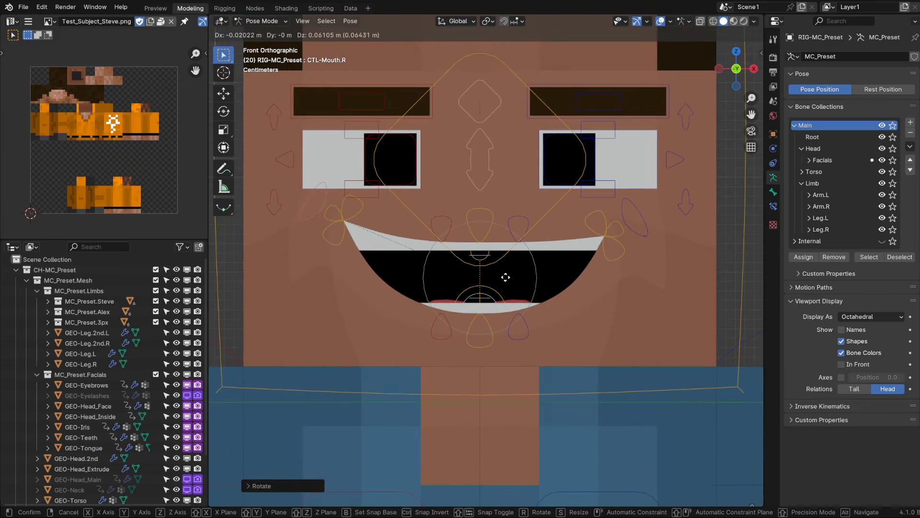
{"action": "left_click", "coordinate": [504, 275]}
Reshape the upper lip, raising the outer lip corner and the CTL-Mouth_S.L control
{"action": "left_click", "coordinate": [442, 217]}
{"action": "key", "text": "g"}
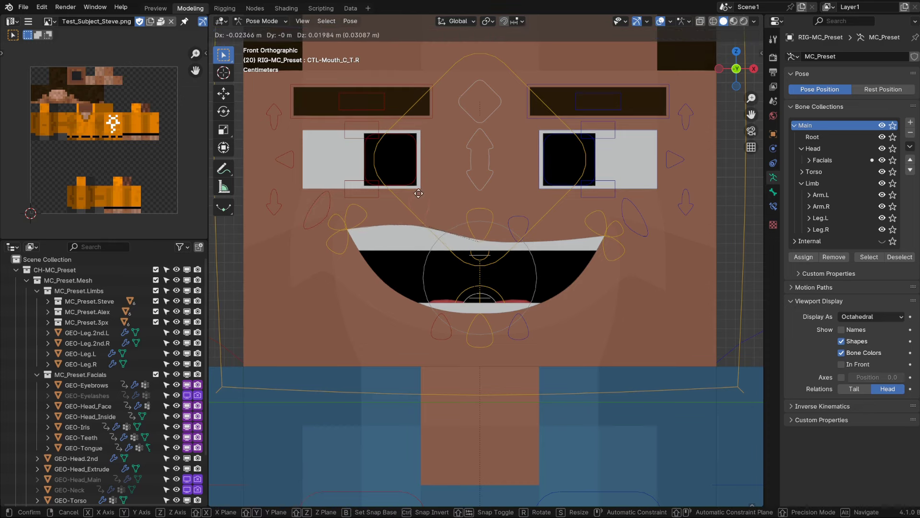
{"action": "key", "text": "Escape"}
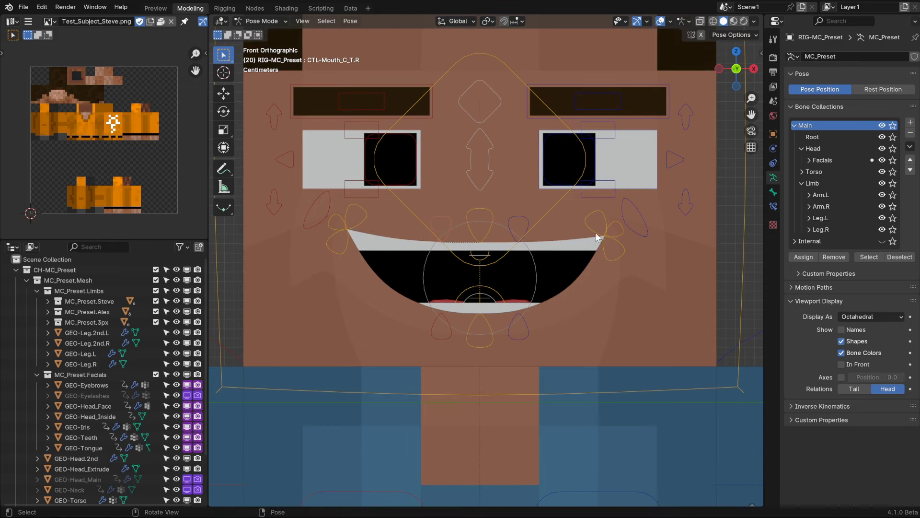
{"action": "left_click", "coordinate": [517, 214]}
{"action": "key", "text": "g"}
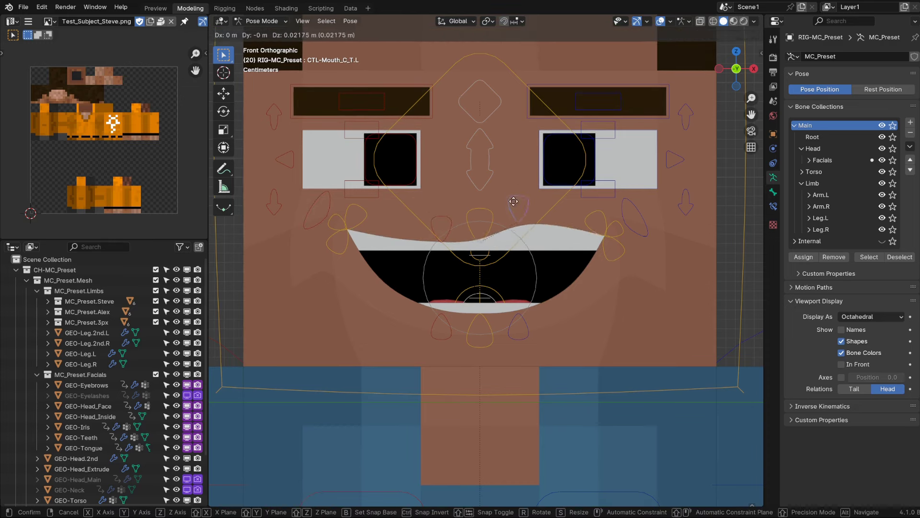
{"action": "key", "text": "Escape"}
{"action": "key", "text": "g"}
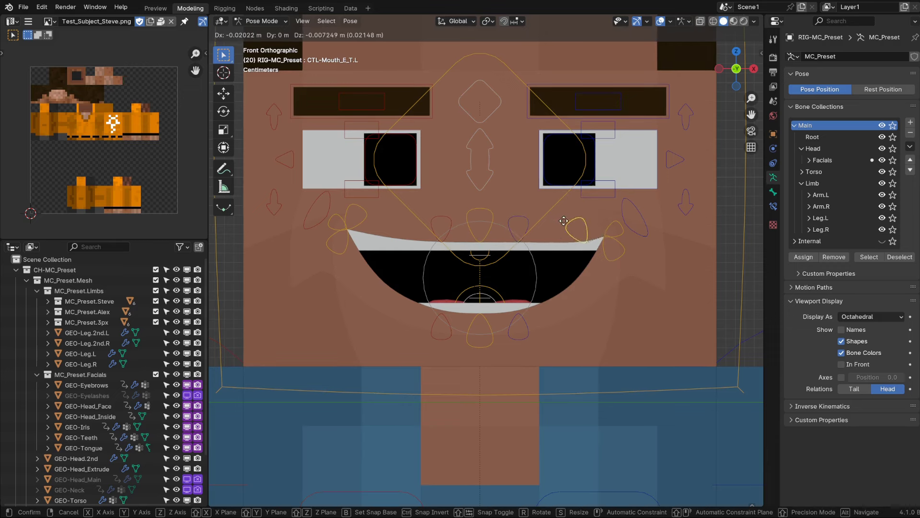
{"action": "left_click", "coordinate": [568, 201]}
{"action": "left_click", "coordinate": [615, 240]}
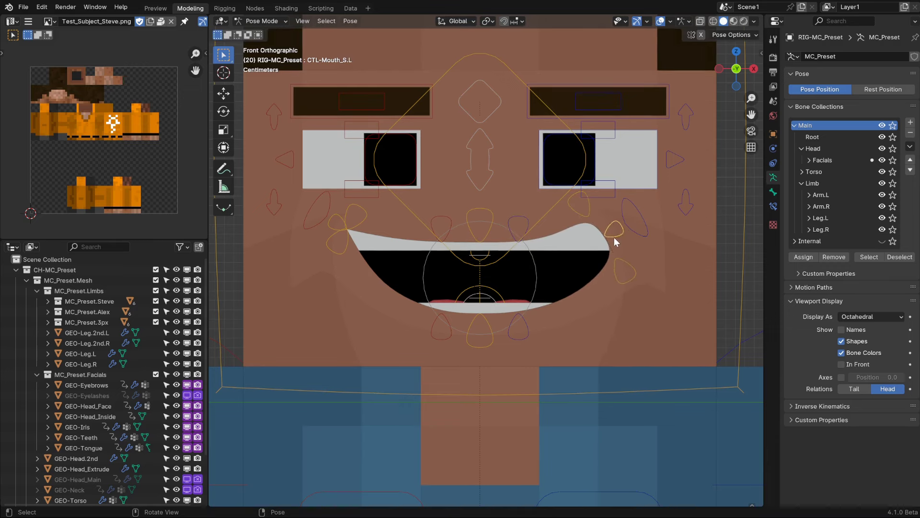
{"action": "key", "text": "g"}
{"action": "left_click", "coordinate": [610, 260]}
Clear the face pose back to rest and orbit to an angled view of the head
{"action": "key", "text": "a"}
{"action": "key", "text": "alt+g"}
{"action": "mouse_move", "coordinate": [605, 267]}
{"action": "middle_mouse_down"}
{"action": "mouse_move", "coordinate": [602, 310]}
{"action": "mouse_move", "coordinate": [559, 269]}
{"action": "middle_mouse_up"}
Pose the left eyelid and between-eyebrow controls, then orbit toward a frontal view
{"action": "left_click", "coordinate": [553, 266]}
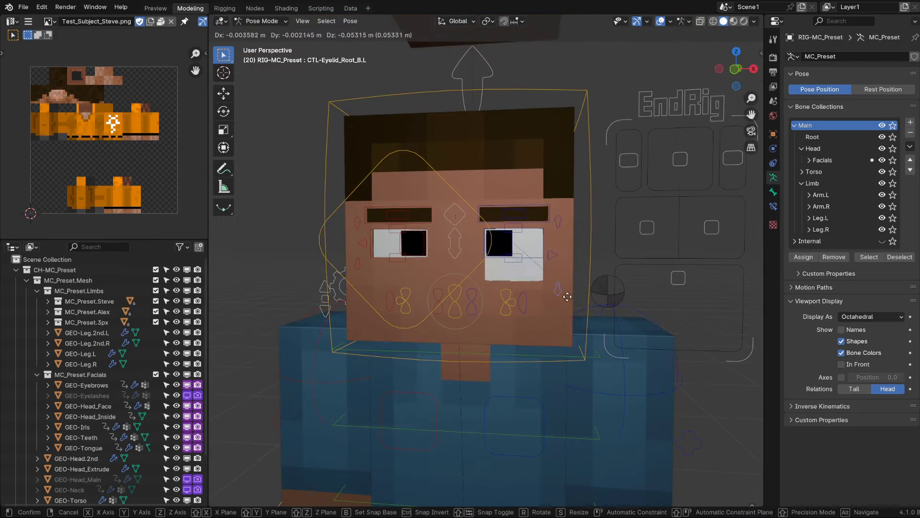
{"action": "left_click_drag", "start_coordinate": [559, 224], "coordinate": [467, 216]}
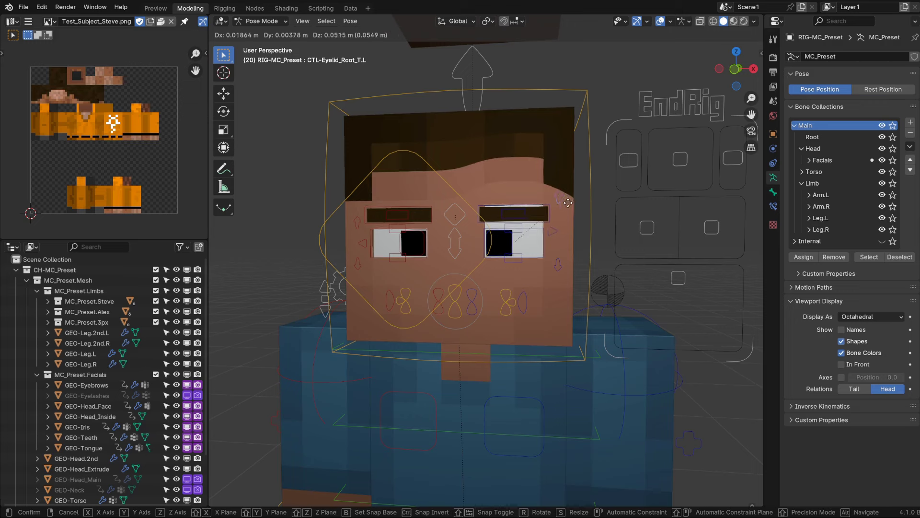
{"action": "left_click", "coordinate": [466, 217]}
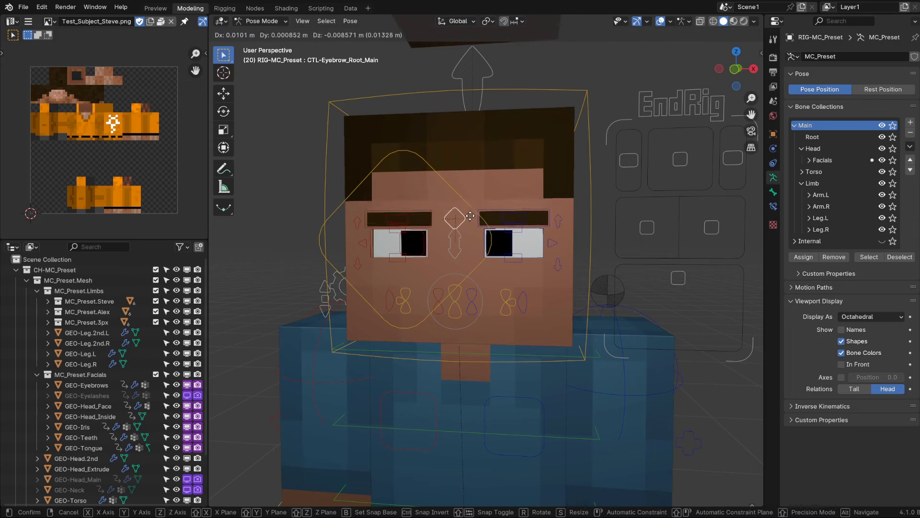
{"action": "mouse_move", "coordinate": [514, 216]}
{"action": "left_mouse_down"}
{"action": "mouse_move", "coordinate": [517, 261]}
{"action": "mouse_move", "coordinate": [558, 248]}
{"action": "left_mouse_up"}
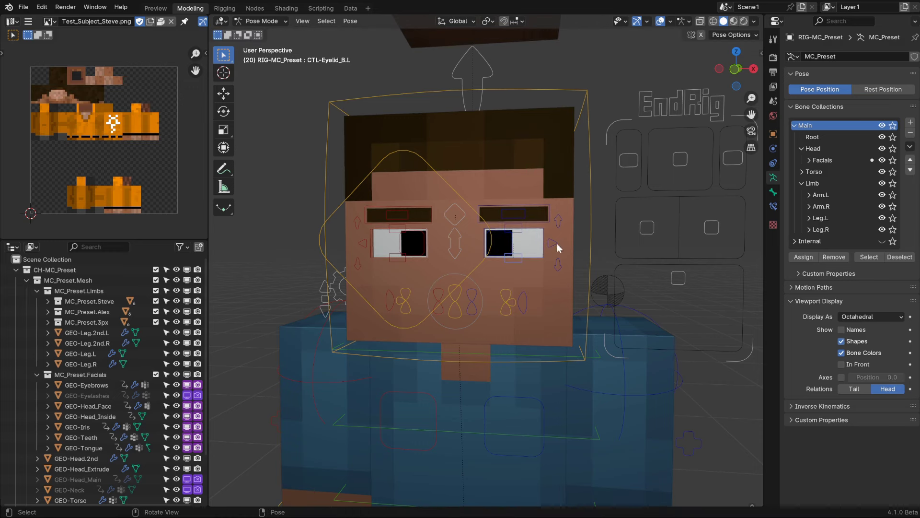
{"action": "key", "text": "g"}
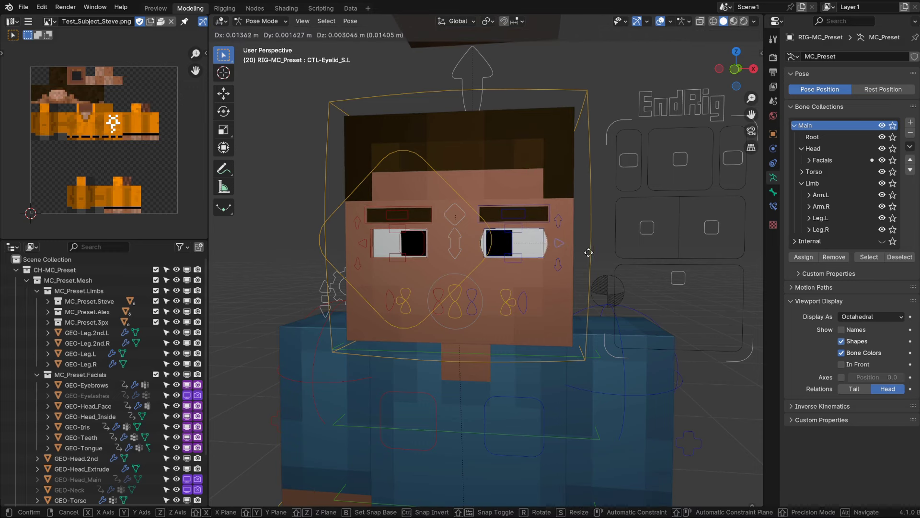
{"action": "left_click", "coordinate": [579, 251]}
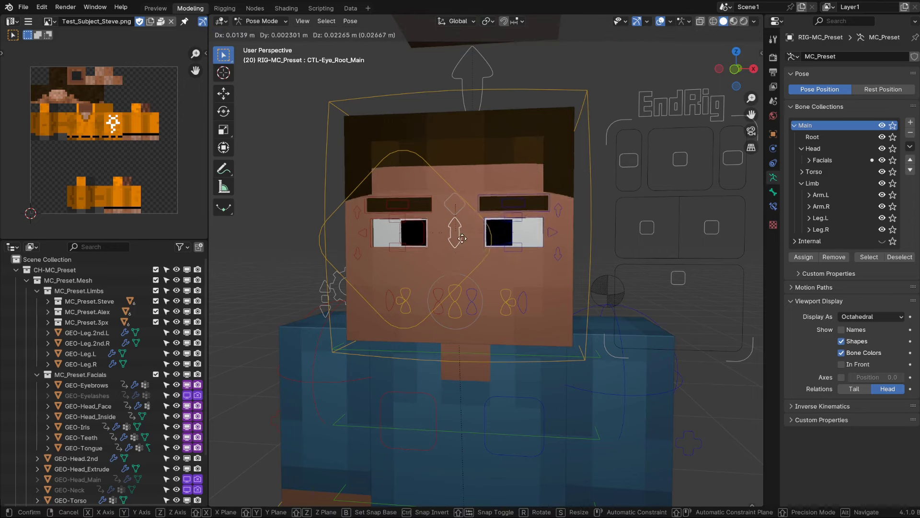
{"action": "mouse_move", "coordinate": [458, 247]}
{"action": "middle_mouse_down"}
{"action": "mouse_move", "coordinate": [481, 272]}
{"action": "mouse_move", "coordinate": [556, 281]}
{"action": "middle_mouse_up"}
Open the mouth and test the top teeth, bottom teeth and teeth root controls
{"action": "left_click_drag", "start_coordinate": [663, 255], "coordinate": [664, 291]}
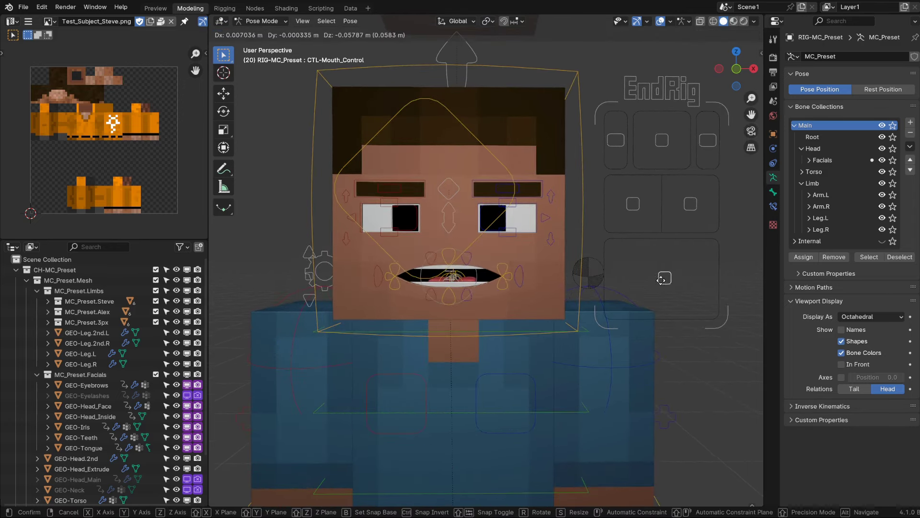
{"action": "key", "text": "g"}
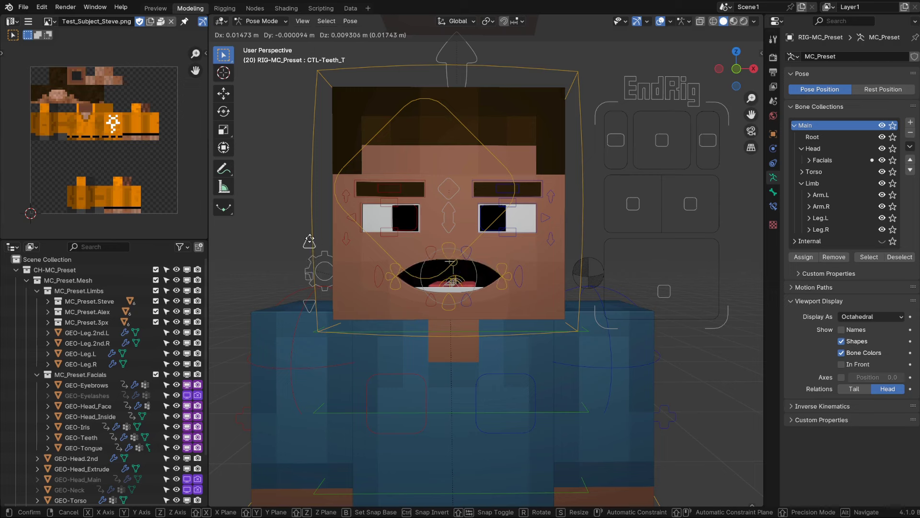
{"action": "right_click", "coordinate": [309, 263]}
{"action": "key", "text": "g"}
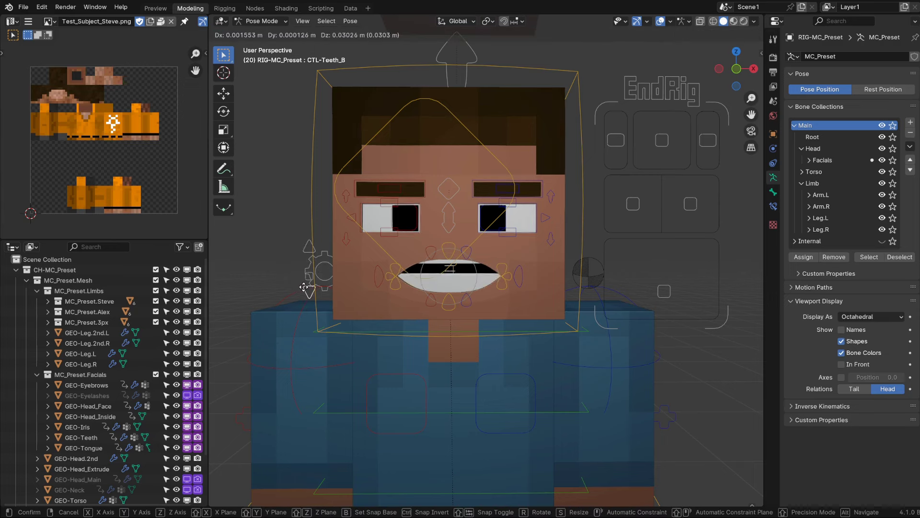
{"action": "right_click", "coordinate": [304, 298]}
{"action": "key", "text": "g"}
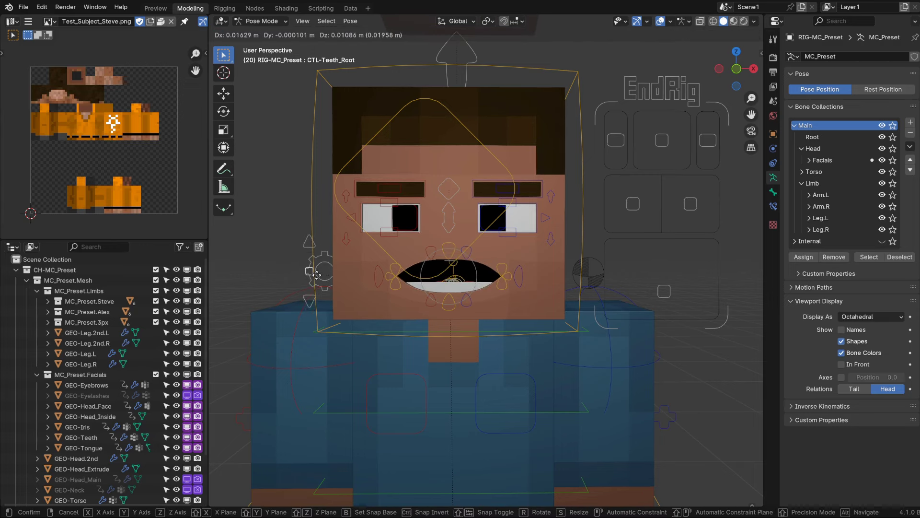
{"action": "right_click", "coordinate": [309, 280]}
{"action": "middle_click_drag", "start_coordinate": [310, 280], "coordinate": [490, 312]}
{"action": "scroll", "coordinate": [516, 304], "scroll_direction": "up", "scroll_amount": 5}
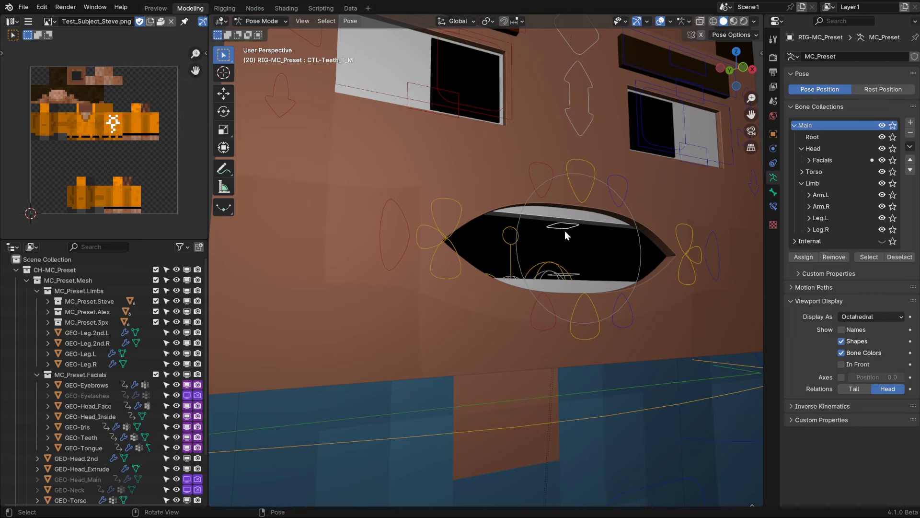
{"action": "scroll", "coordinate": [565, 235], "scroll_direction": "down", "scroll_amount": 2}
Move the upper teeth control vertically along Z and test scaling it
{"action": "key", "text": "g"}
{"action": "key", "text": "y"}
{"action": "key", "text": "z"}
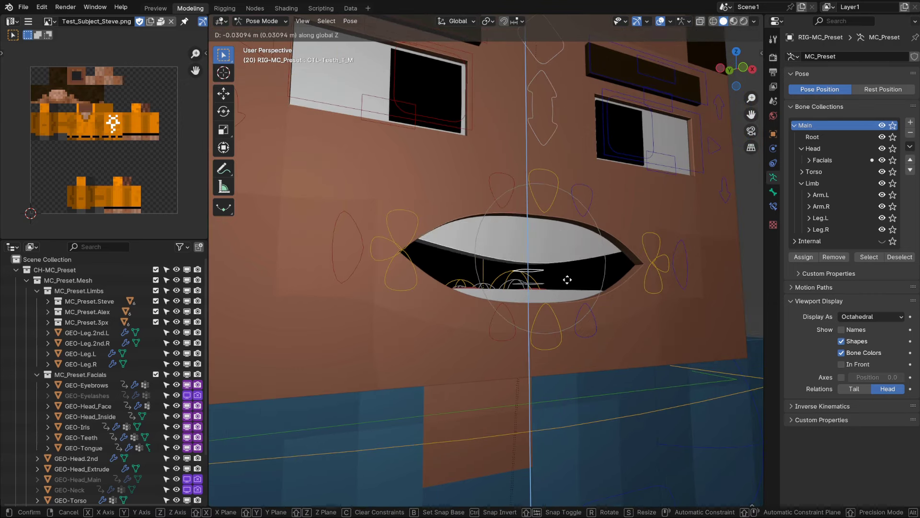
{"action": "left_click", "coordinate": [582, 277]}
{"action": "key", "text": "s"}
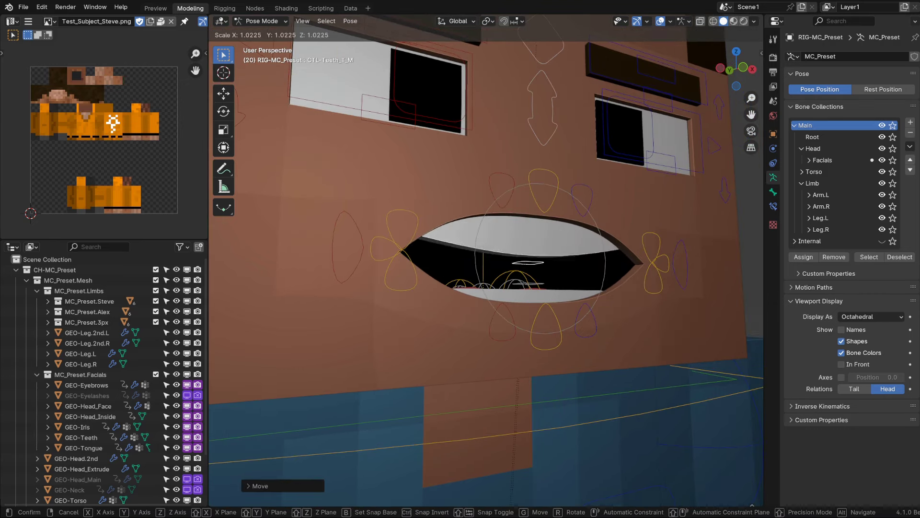
{"action": "right_click", "coordinate": [585, 274]}
{"action": "middle_click_drag", "start_coordinate": [589, 276], "coordinate": [571, 281]}
Test Z-locked moves on the upper-left and lower-right teeth controls
{"action": "left_click", "coordinate": [580, 263]}
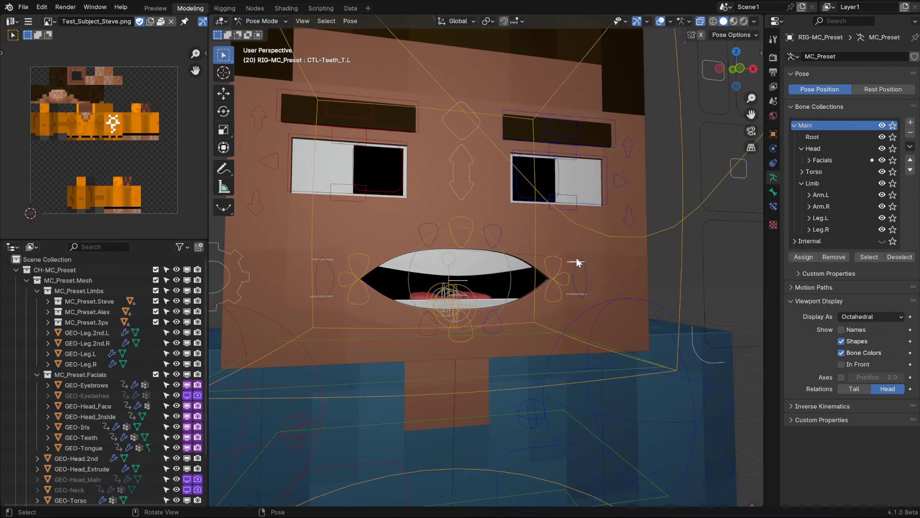
{"action": "key", "text": "g"}
{"action": "key", "text": "z"}
{"action": "right_click", "coordinate": [578, 252]}
{"action": "key", "text": "g"}
{"action": "key", "text": "z"}
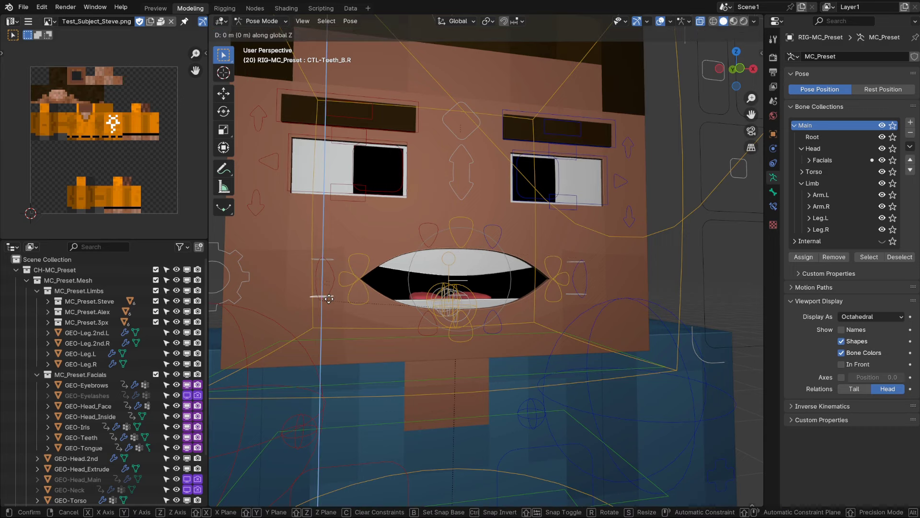
{"action": "right_click", "coordinate": [343, 305]}
Zoom into the mouth and rotate the back tongue control along X
{"action": "key", "text": "a"}
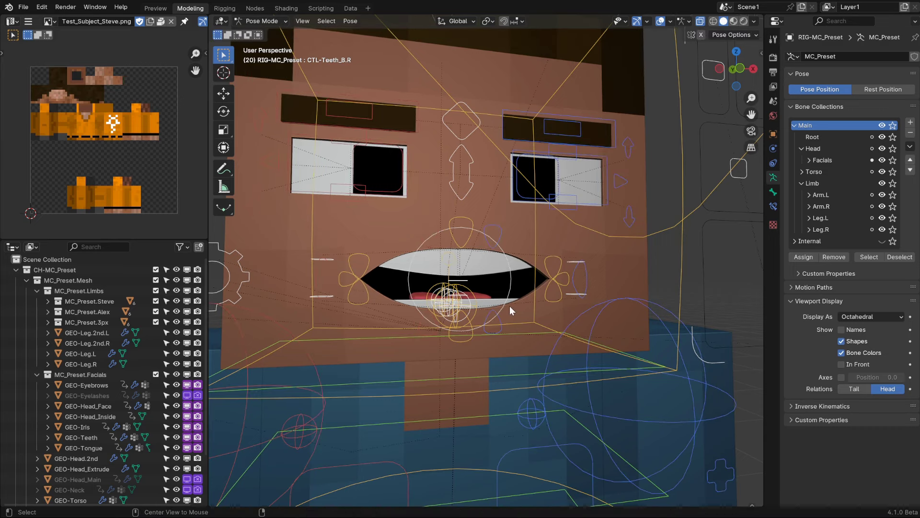
{"action": "left_click", "coordinate": [466, 278]}
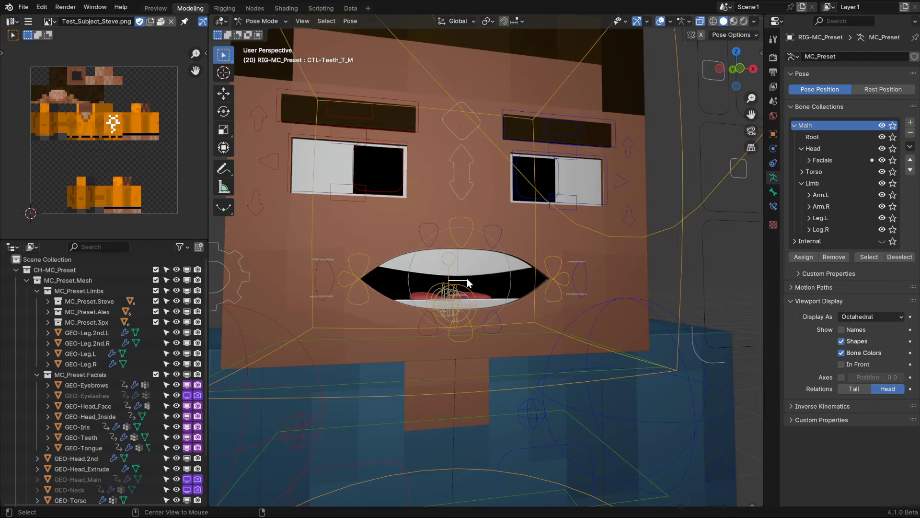
{"action": "scroll", "coordinate": [467, 278], "scroll_direction": "up", "scroll_amount": 1}
{"action": "scroll", "coordinate": [491, 299], "scroll_direction": "up", "scroll_amount": 2}
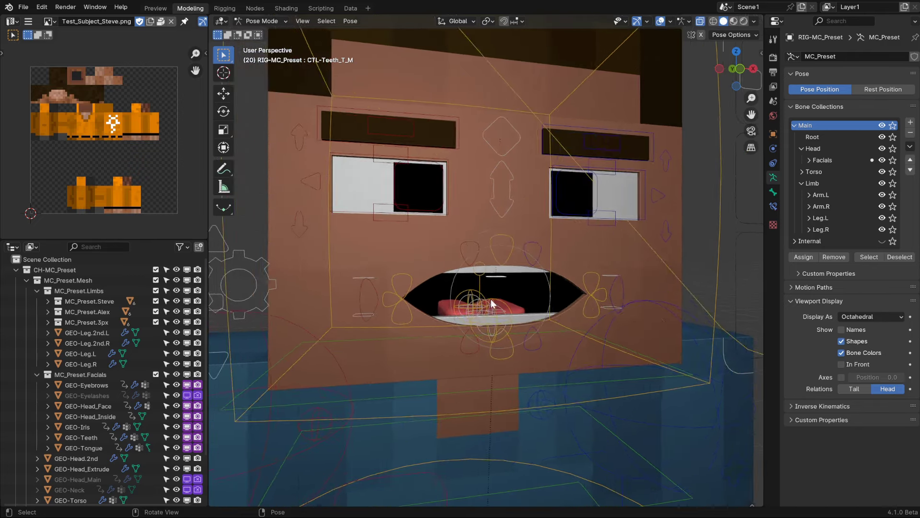
{"action": "scroll", "coordinate": [467, 327], "scroll_direction": "up", "scroll_amount": 2}
{"action": "key", "text": "r"}
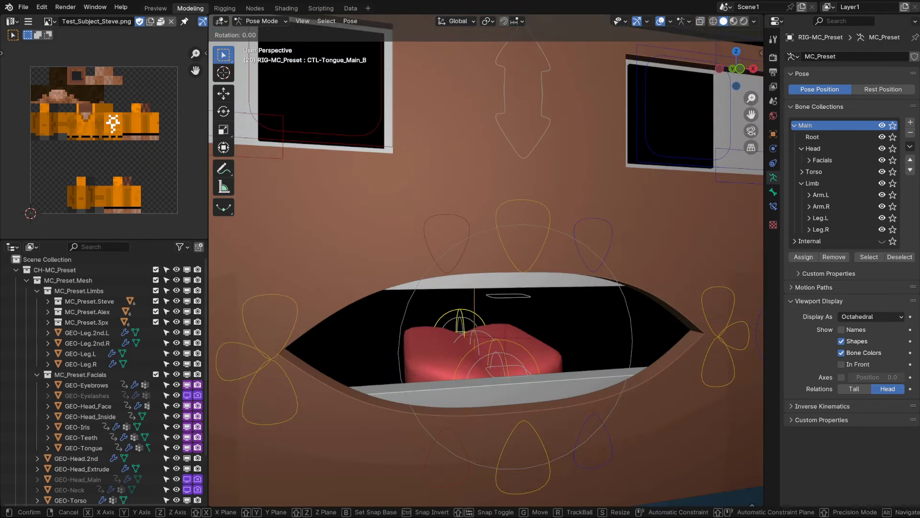
{"action": "key", "text": "x"}
{"action": "key", "text": "x"}
{"action": "left_click", "coordinate": [515, 241]}
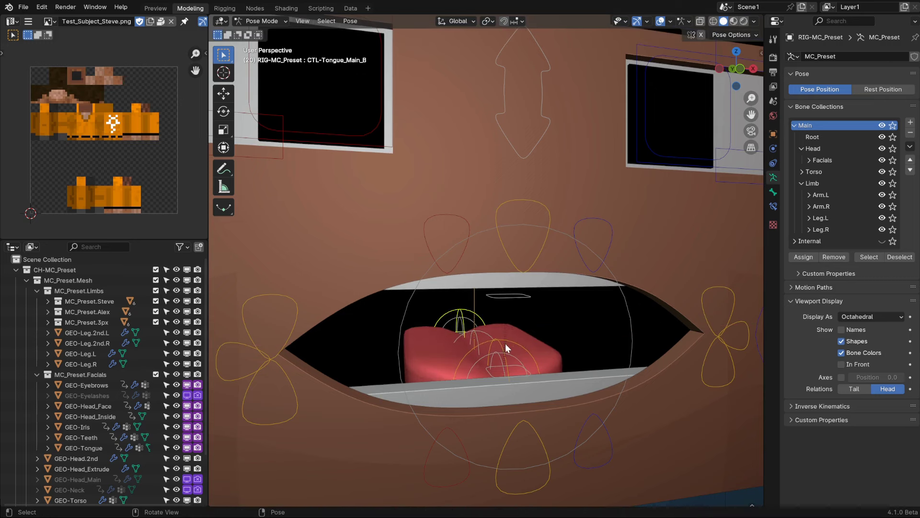
Rotate the front tongue control on X, then try and cancel middle tongue rotations
{"action": "left_click", "coordinate": [507, 342]}
{"action": "key", "text": "r"}
{"action": "key", "text": "x"}
{"action": "key", "text": "x"}
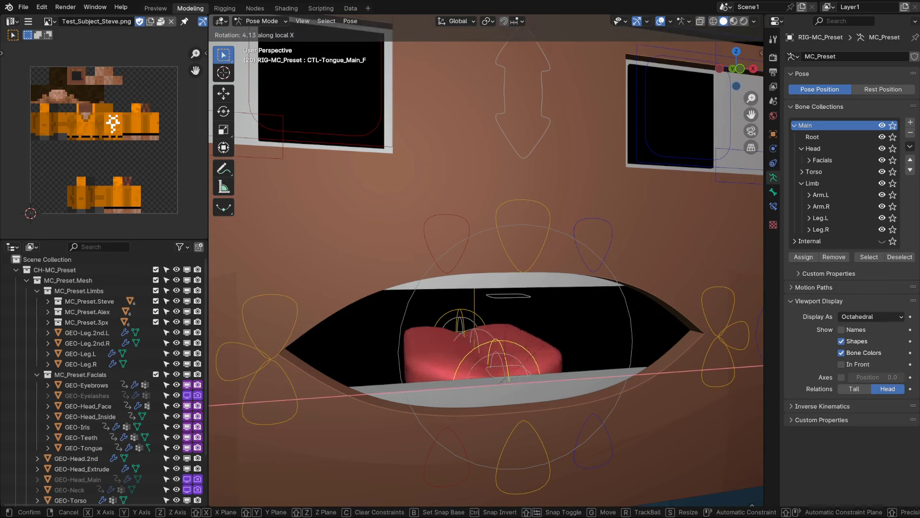
{"action": "left_click", "coordinate": [472, 327]}
{"action": "key", "text": "r"}
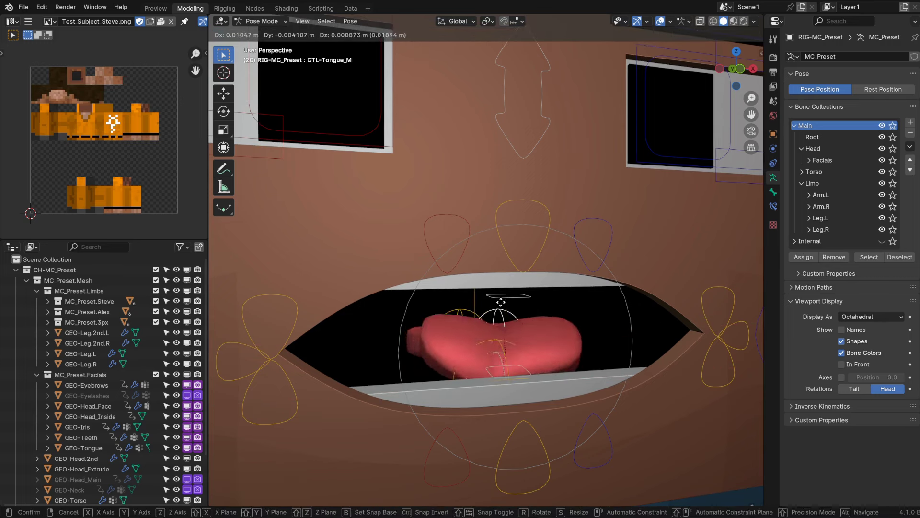
{"action": "key", "text": "Escape"}
{"action": "left_click", "coordinate": [506, 344]}
{"action": "scroll", "coordinate": [527, 340], "scroll_direction": "down", "scroll_amount": 4}
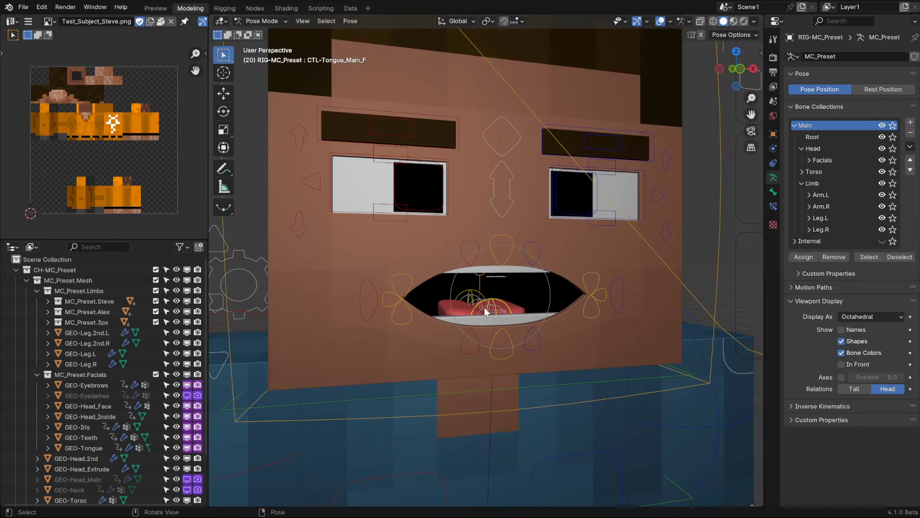
{"action": "key", "text": "r"}
{"action": "key", "text": "Escape"}
{"action": "scroll", "coordinate": [528, 295], "scroll_direction": "down", "scroll_amount": 4}
Return the mouth to rest and test the upper eyelid, lower eyelid and eyebrow controls
{"action": "key", "text": "alt+r"}
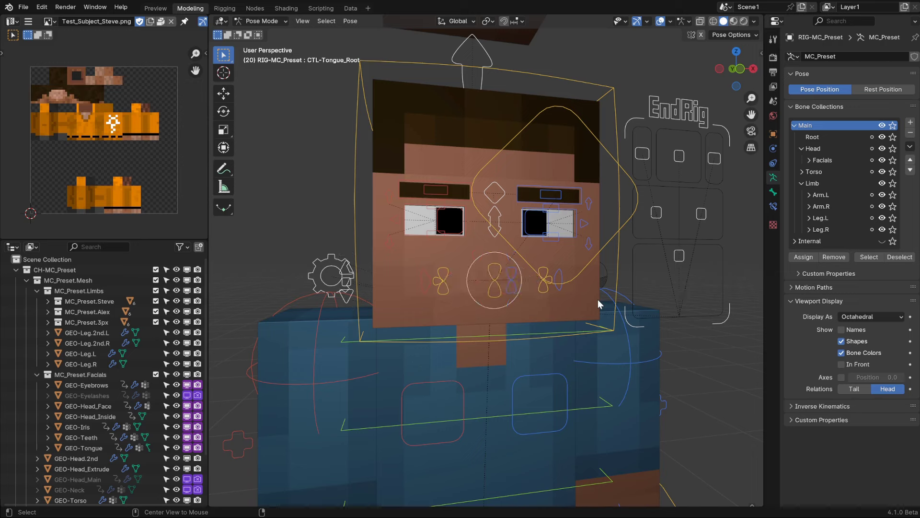
{"action": "mouse_move", "coordinate": [597, 299]}
{"action": "middle_mouse_down"}
{"action": "mouse_move", "coordinate": [569, 306]}
{"action": "mouse_move", "coordinate": [594, 308]}
{"action": "middle_mouse_up"}
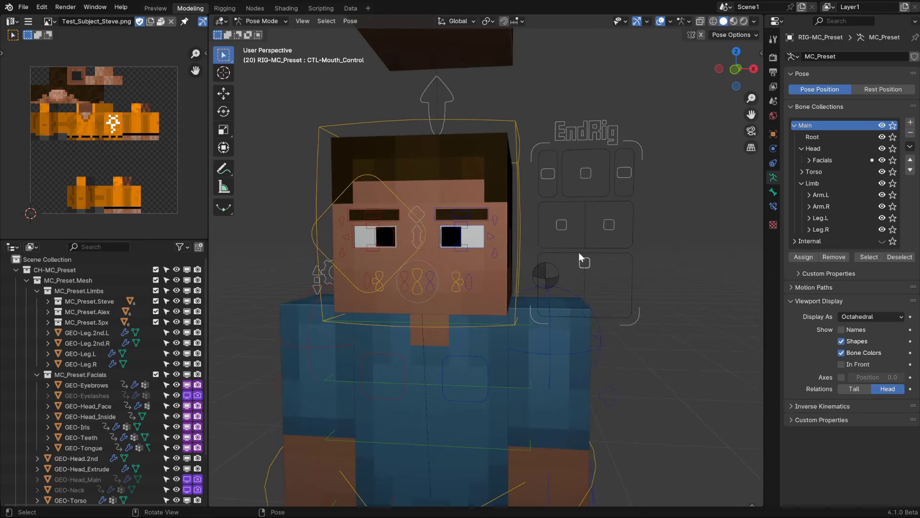
{"action": "left_click", "coordinate": [567, 224]}
{"action": "key", "text": "g"}
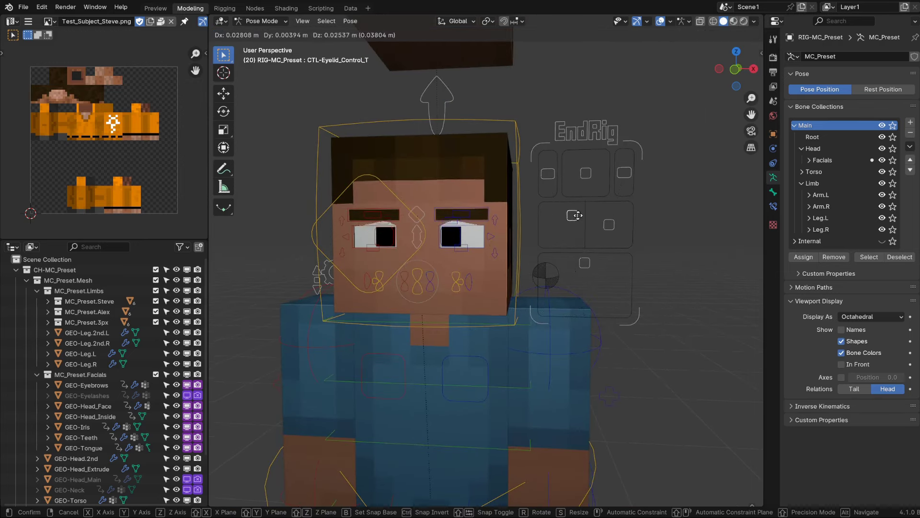
{"action": "key", "text": "Escape"}
{"action": "left_click", "coordinate": [608, 225]}
{"action": "key", "text": "g"}
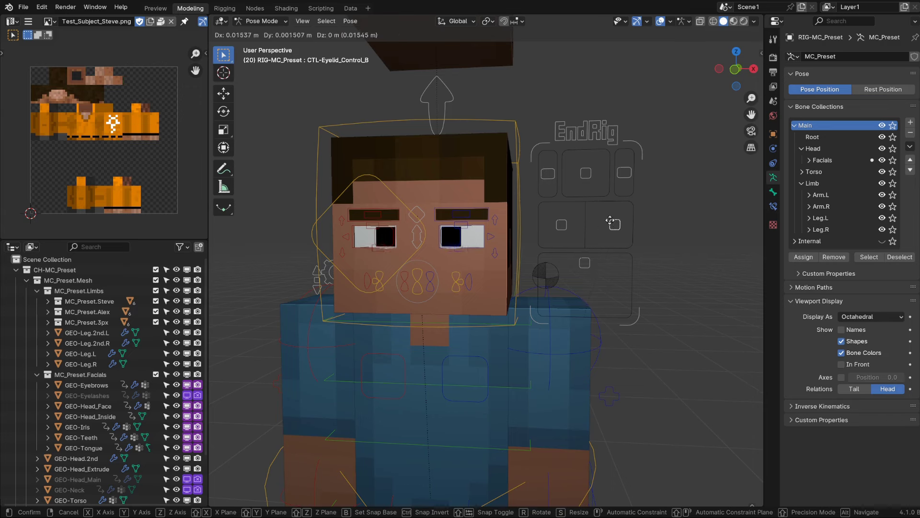
{"action": "key", "text": "Escape"}
{"action": "key", "text": "g"}
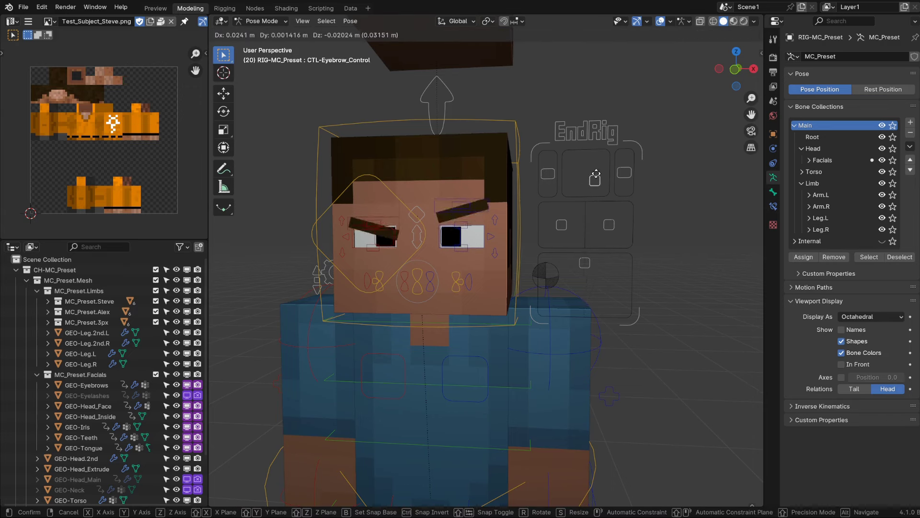
{"action": "key", "text": "Escape"}
Try the right and left blink controls, then move the right upper eyelid root
{"action": "left_click", "coordinate": [548, 176]}
{"action": "key", "text": "g"}
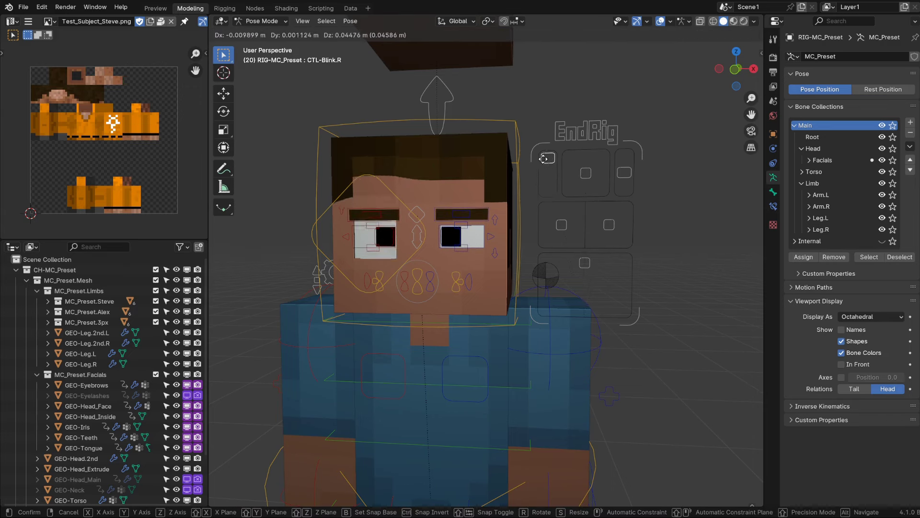
{"action": "key", "text": "Escape"}
{"action": "left_click", "coordinate": [620, 175]}
{"action": "key", "text": "g"}
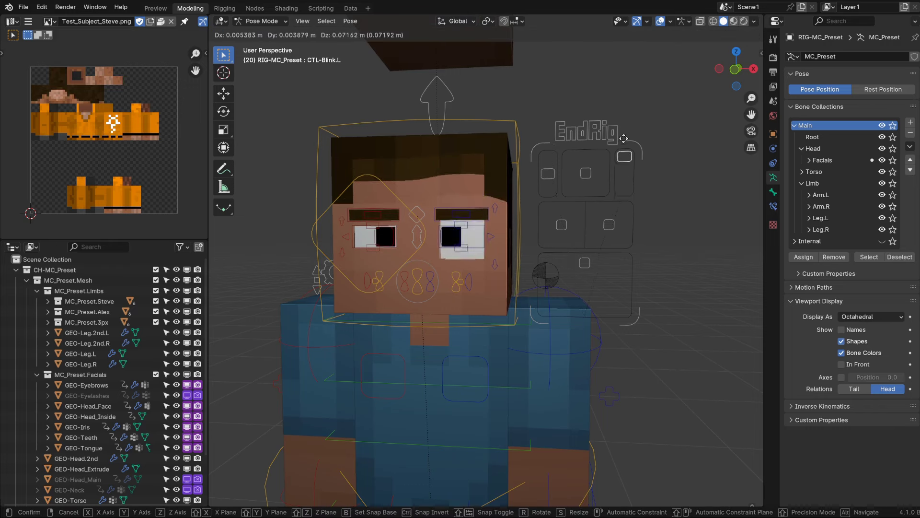
{"action": "key", "text": "Escape"}
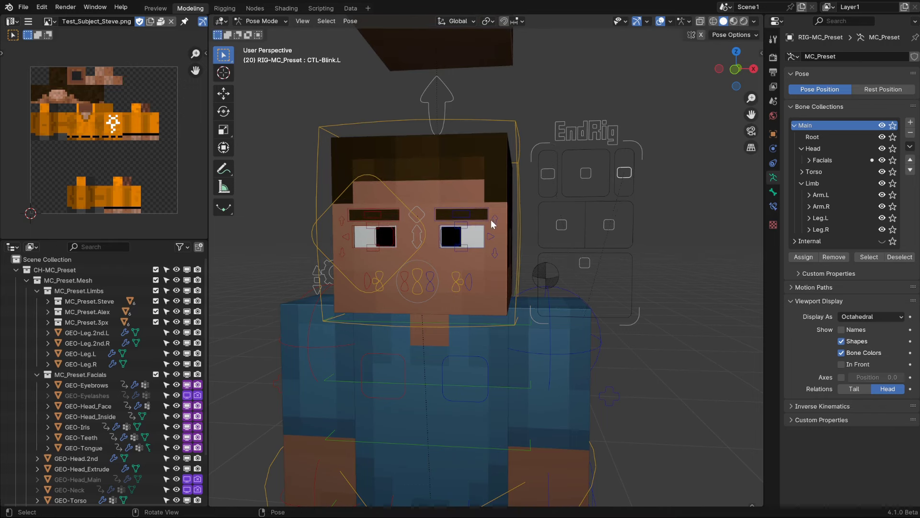
{"action": "key", "text": "g"}
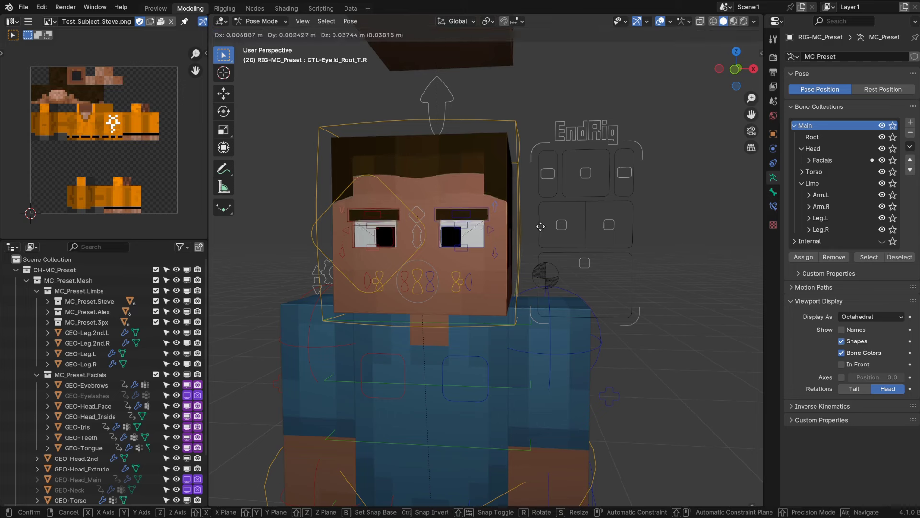
{"action": "left_click", "coordinate": [540, 245]}
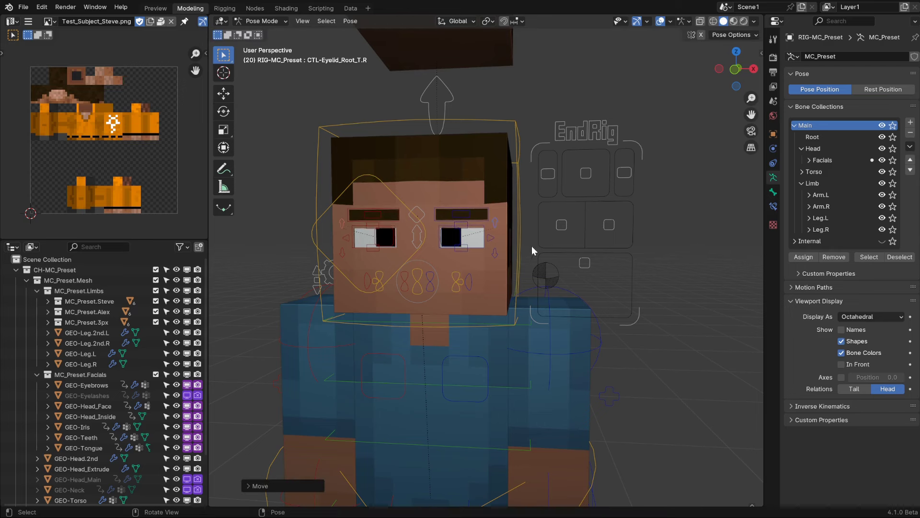
Move the upper and lower eyelid controls vertically with a Z axis lock
{"action": "left_click", "coordinate": [465, 223]}
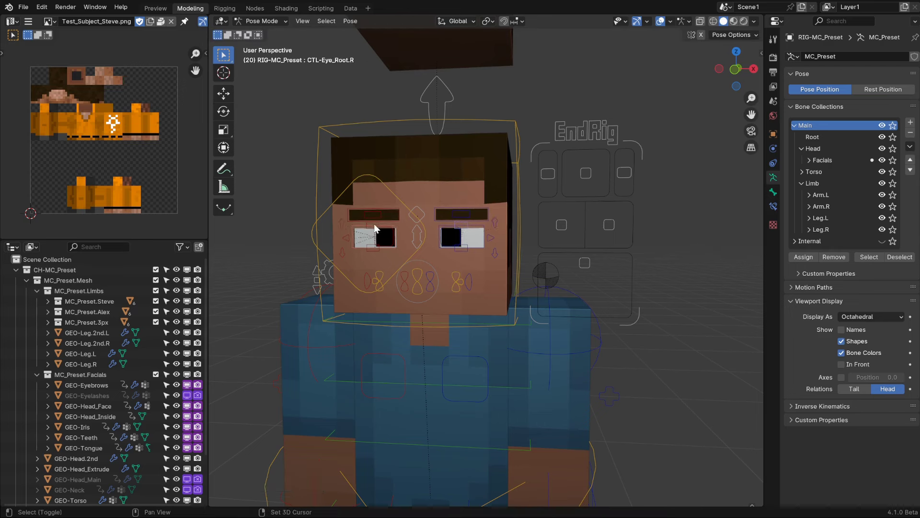
{"action": "left_click", "coordinate": [561, 223]}
{"action": "key", "text": "g"}
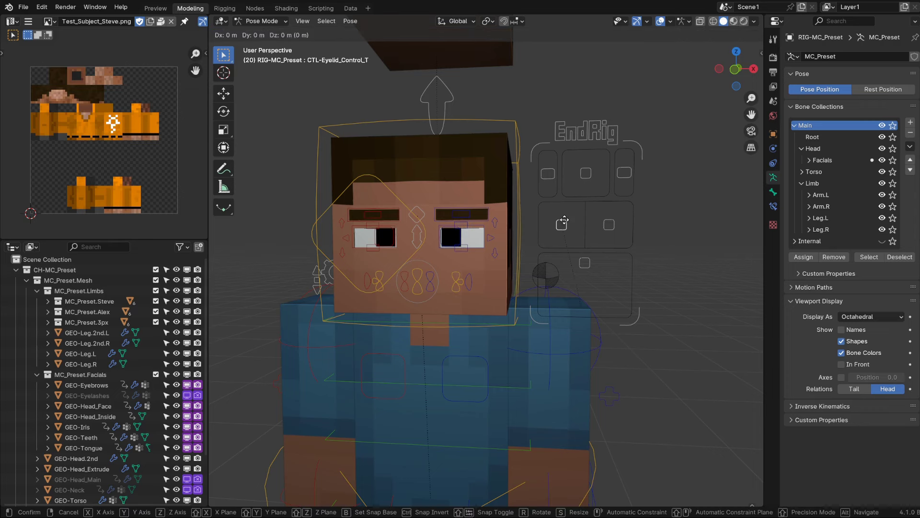
{"action": "key", "text": "z"}
{"action": "left_click", "coordinate": [567, 164]}
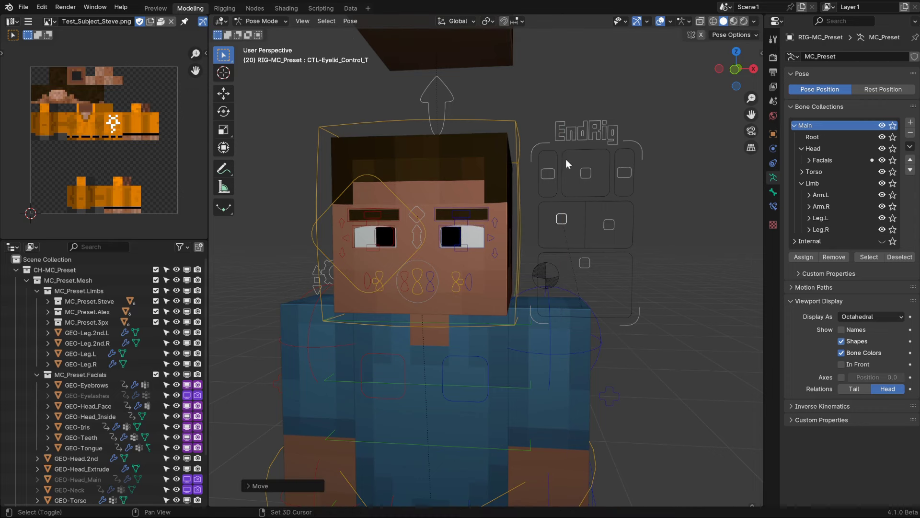
{"action": "left_click", "coordinate": [605, 232]}
{"action": "key", "text": "g"}
{"action": "key", "text": "z"}
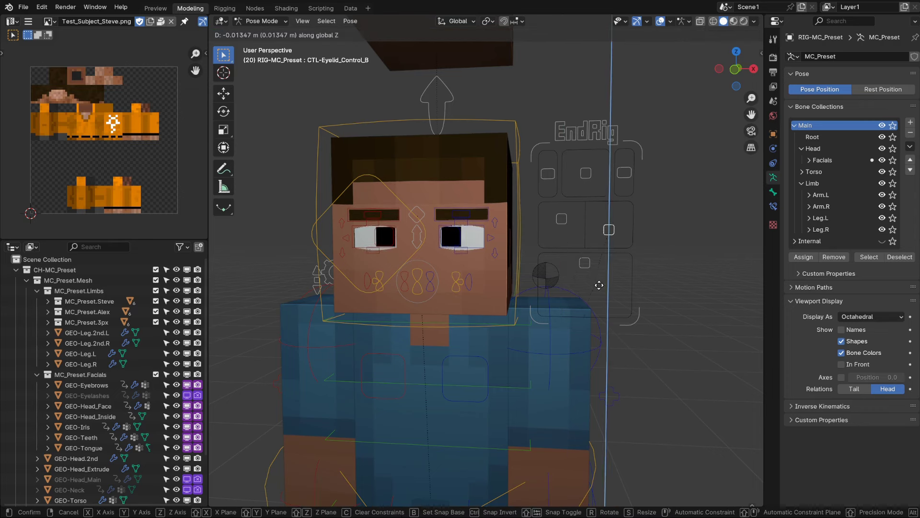
{"action": "left_click", "coordinate": [556, 197]}
Pull the blink controls down to shut the eyes, then cancel so they reopen
{"action": "left_click", "coordinate": [548, 174]}
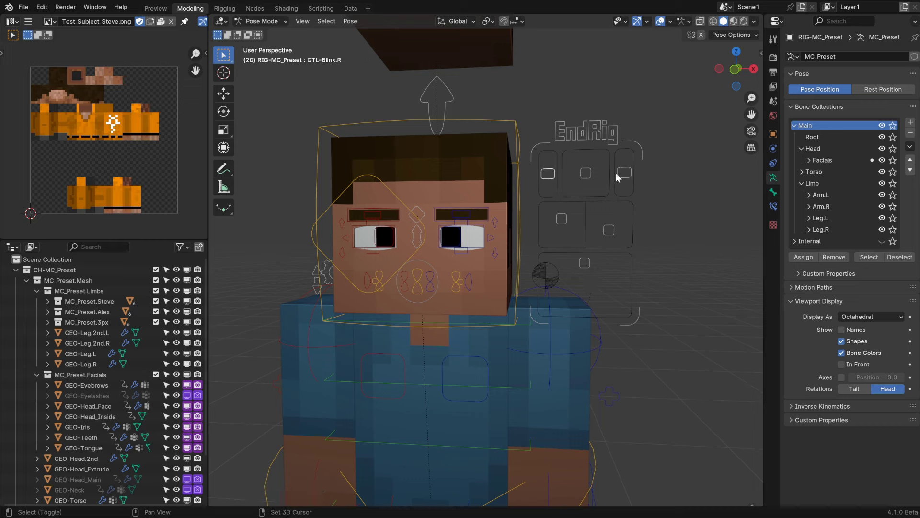
{"action": "key", "text": "g"}
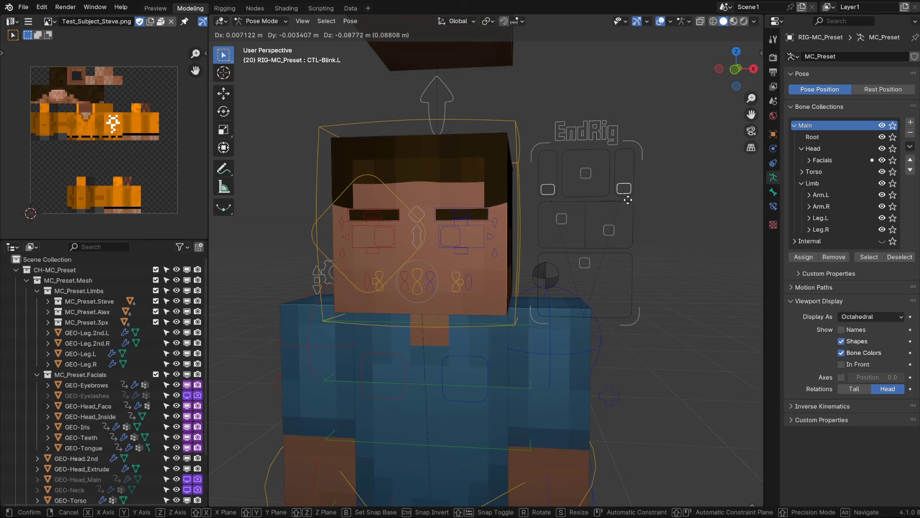
{"action": "right_click", "coordinate": [628, 199]}
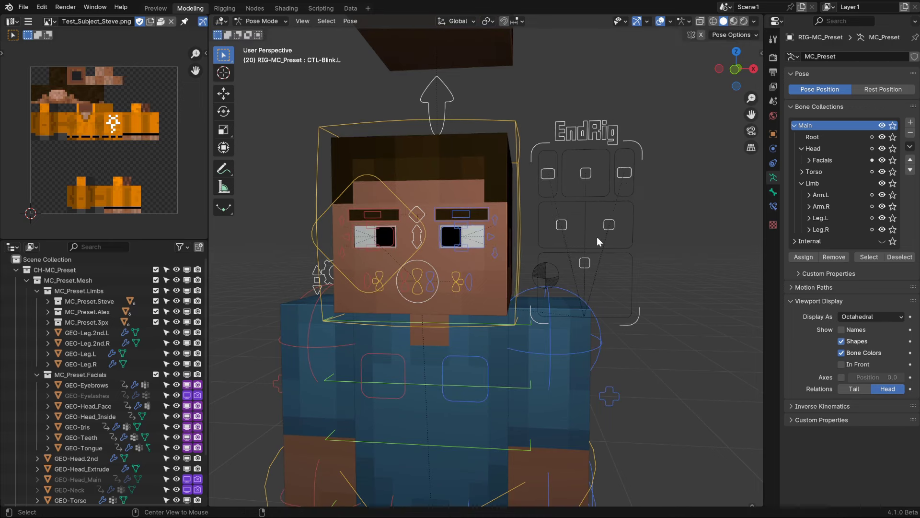
Reposition the view and bring up the EndRig sidebar's bone collection panel
{"action": "scroll", "coordinate": [627, 266], "scroll_direction": "down", "scroll_amount": 2}
{"action": "mouse_move", "coordinate": [627, 266]}
{"action": "middle_mouse_down", "text": "shift"}
{"action": "mouse_move", "coordinate": [635, 180]}
{"action": "mouse_move", "coordinate": [585, 272]}
{"action": "middle_mouse_up", "text": "shift"}
{"action": "key", "text": "n"}
{"action": "scroll", "coordinate": [581, 296], "scroll_direction": "down", "scroll_amount": 2}
{"action": "scroll", "coordinate": [585, 266], "scroll_direction": "up", "scroll_amount": 1}
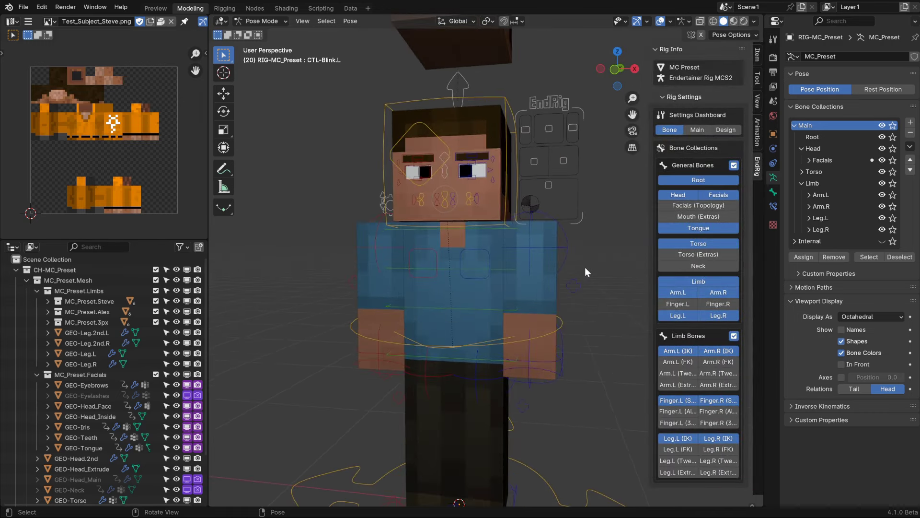
{"action": "scroll", "coordinate": [585, 266], "scroll_direction": "up", "scroll_amount": 1}
{"action": "scroll", "coordinate": [585, 278], "scroll_direction": "up", "scroll_amount": 1}
Toggle the Facials (Topology), Mouth (Extras) and Torso (Extras) bone collections
{"action": "left_click", "coordinate": [707, 205]}
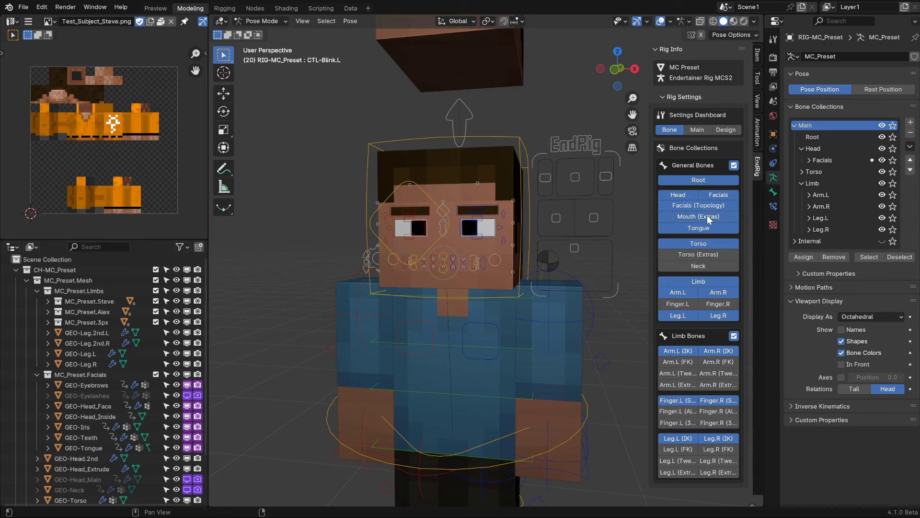
{"action": "left_click", "coordinate": [704, 217]}
{"action": "left_click", "coordinate": [712, 207]}
{"action": "left_click", "coordinate": [713, 254]}
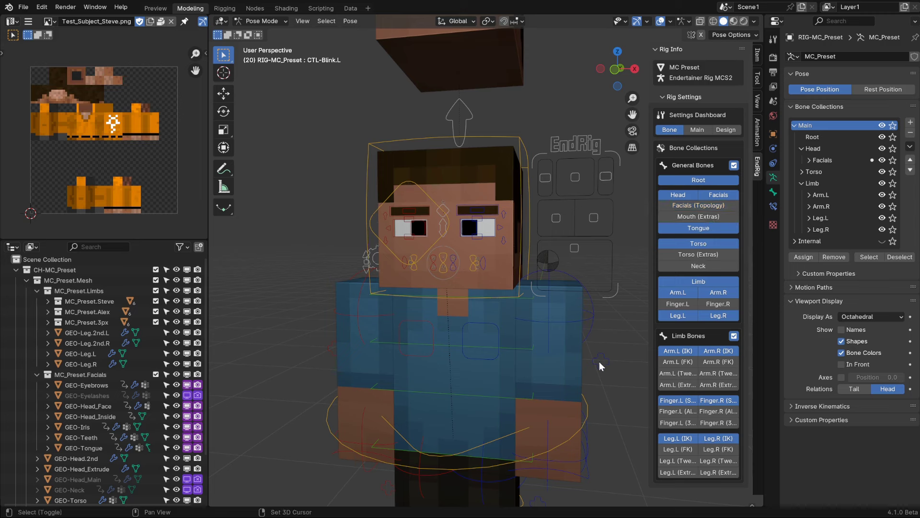
{"action": "scroll", "coordinate": [593, 264], "scroll_direction": "down", "scroll_amount": 3, "text": "shift"}
{"action": "scroll", "coordinate": [615, 295], "scroll_direction": "down", "scroll_amount": 2, "text": "shift"}
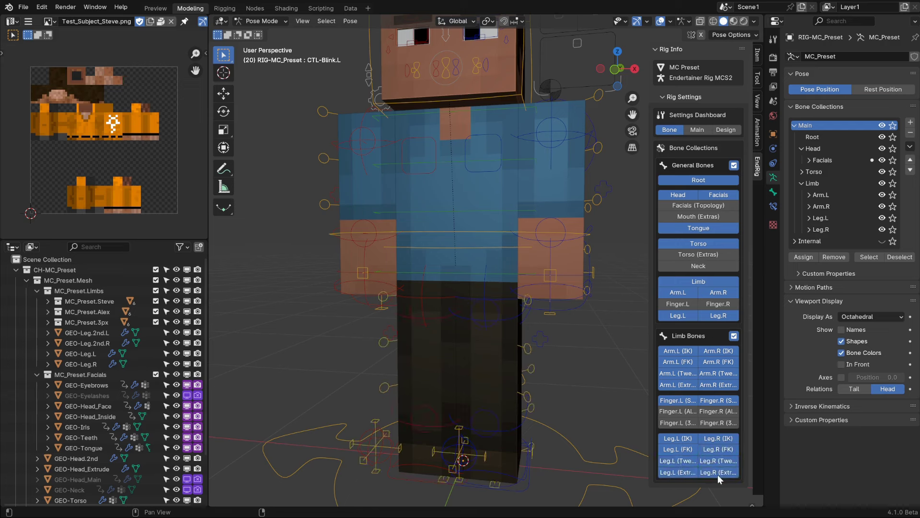
Hide the leg and arm FK, Tweak and Extra collections, keeping only IK controls visible
{"action": "left_click_drag", "start_coordinate": [718, 475], "coordinate": [685, 454]}
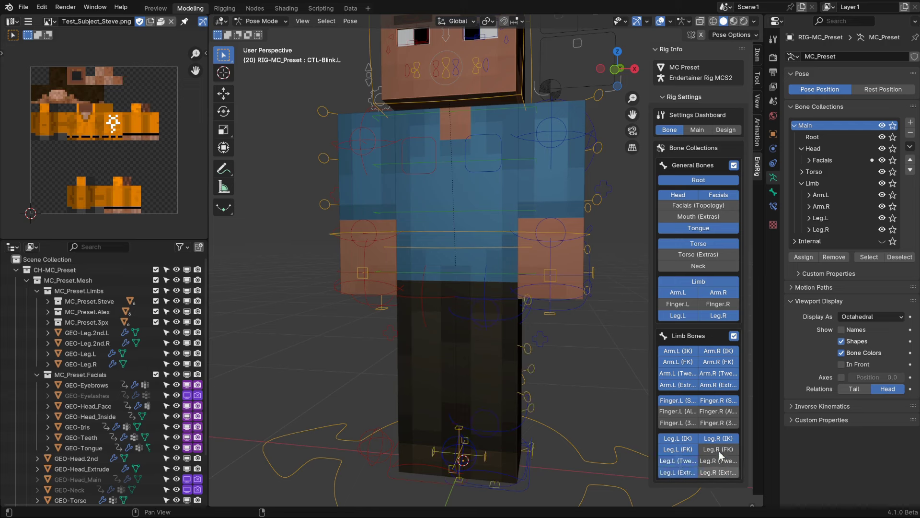
{"action": "left_click", "coordinate": [689, 473]}
{"action": "mouse_move", "coordinate": [683, 386]}
{"action": "left_mouse_down"}
{"action": "mouse_move", "coordinate": [690, 366]}
{"action": "mouse_move", "coordinate": [719, 385]}
{"action": "left_mouse_up"}
{"action": "middle_click_drag", "start_coordinate": [477, 240], "coordinate": [532, 315], "text": "shift"}
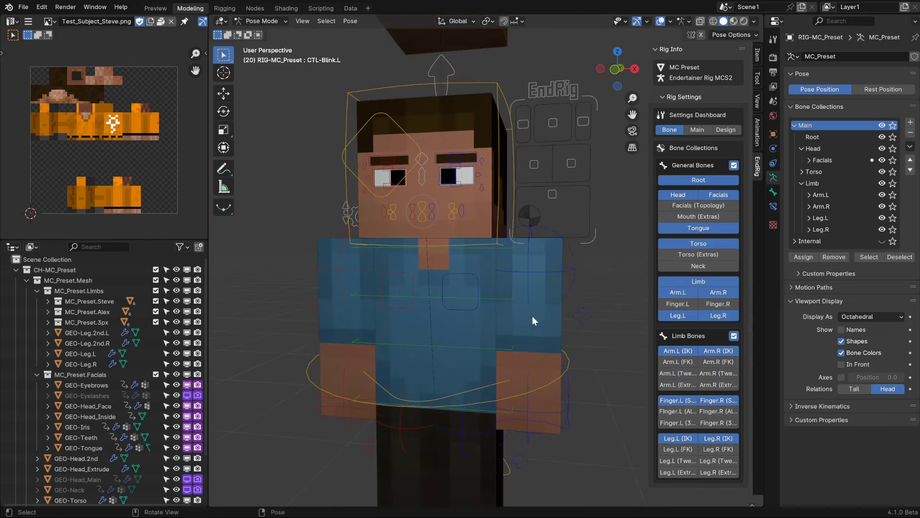
Show the rig's Main settings, turn Enable Simplify off, and view the Render properties
{"action": "left_click", "coordinate": [697, 128]}
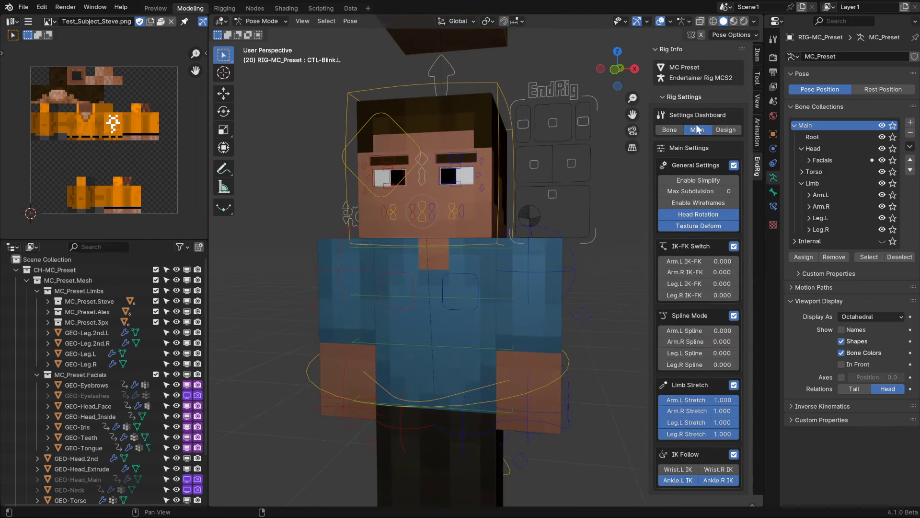
{"action": "left_click", "coordinate": [690, 180]}
{"action": "left_click", "coordinate": [774, 57]}
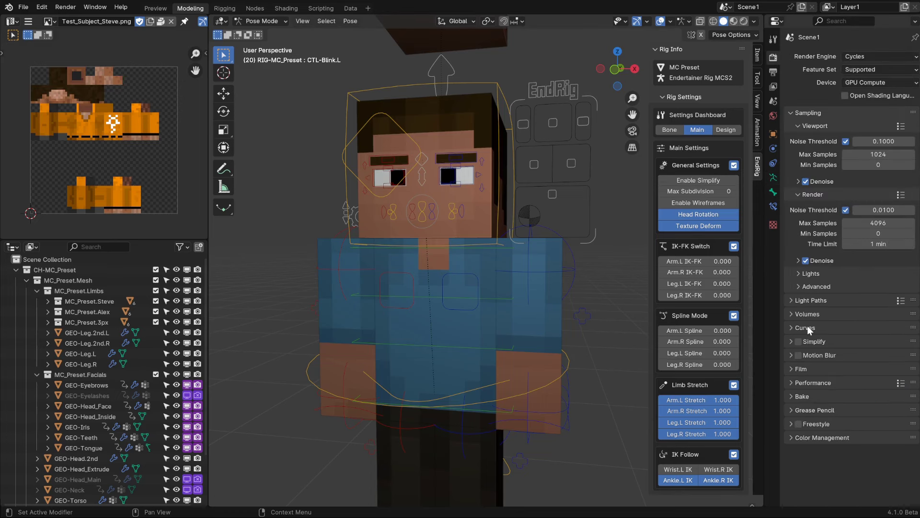
{"action": "left_click", "coordinate": [720, 179]}
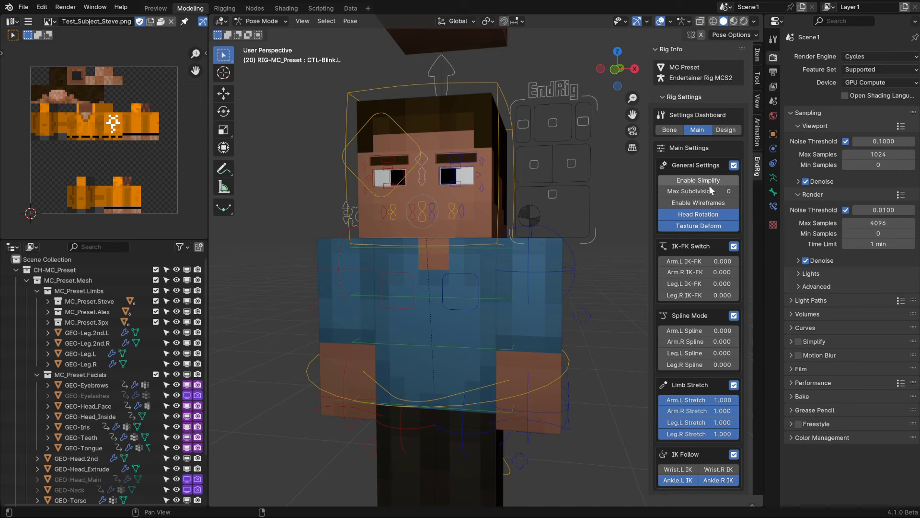
Toggle Enable Wireframes on and back off, then orbit the view slightly
{"action": "left_click", "coordinate": [700, 201]}
{"action": "left_click", "coordinate": [700, 201]}
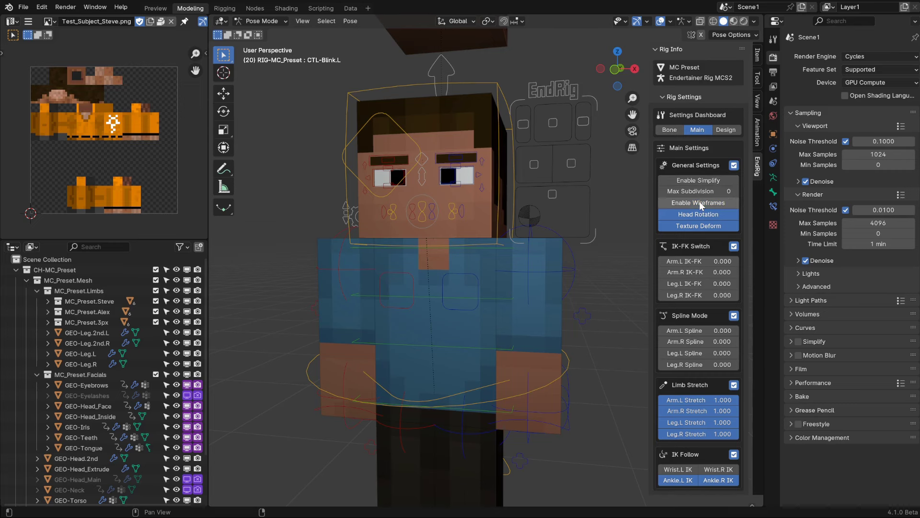
{"action": "left_click", "coordinate": [700, 201]}
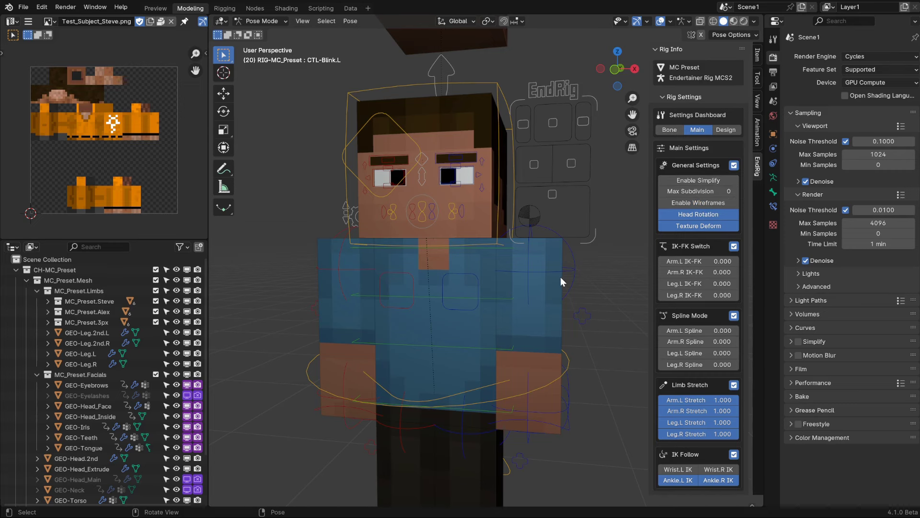
{"action": "middle_click_drag", "start_coordinate": [560, 277], "coordinate": [539, 354]}
In Right Ortho, move the left arm's IK control forward and up
{"action": "left_click", "coordinate": [635, 68]}
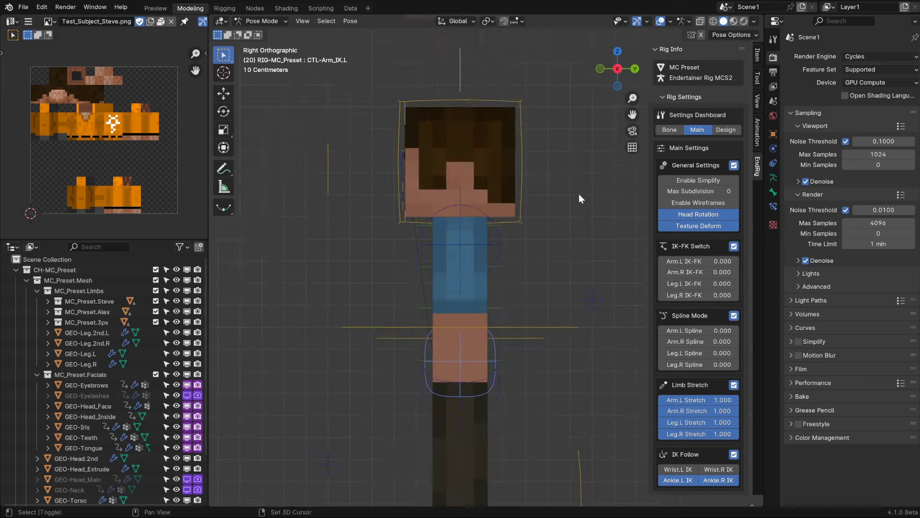
{"action": "left_click", "coordinate": [444, 336]}
{"action": "key", "text": "g"}
{"action": "left_click", "coordinate": [459, 234]}
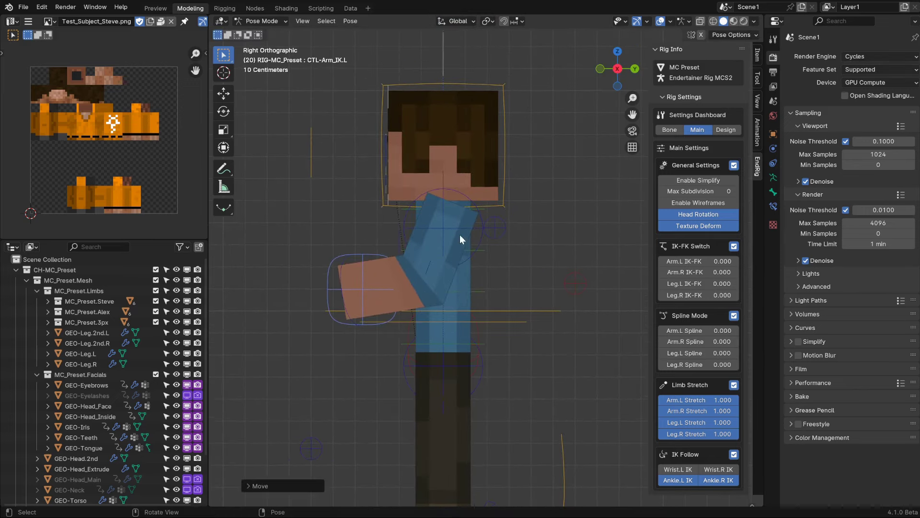
{"action": "key", "text": "g"}
{"action": "left_click", "coordinate": [495, 330]}
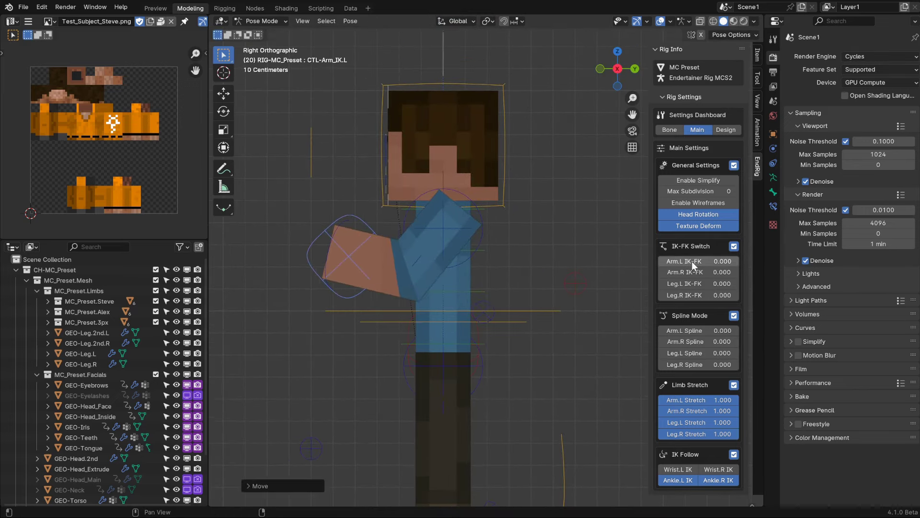
Set Arm.L IK-FK to 1 and rotate the FK upper arm, forearm and wrist
{"action": "left_click_drag", "start_coordinate": [692, 261], "coordinate": [719, 260]}
{"action": "middle_click_drag", "start_coordinate": [542, 268], "coordinate": [501, 268]}
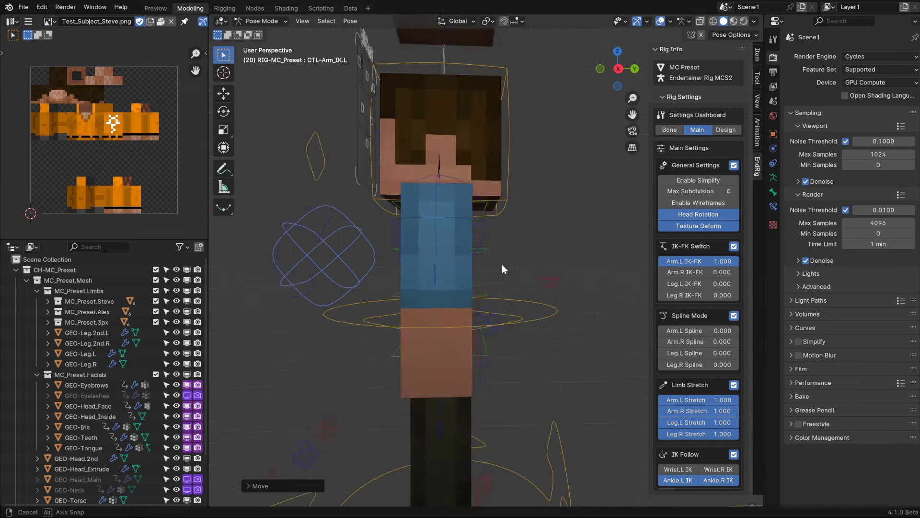
{"action": "left_click", "coordinate": [670, 130]}
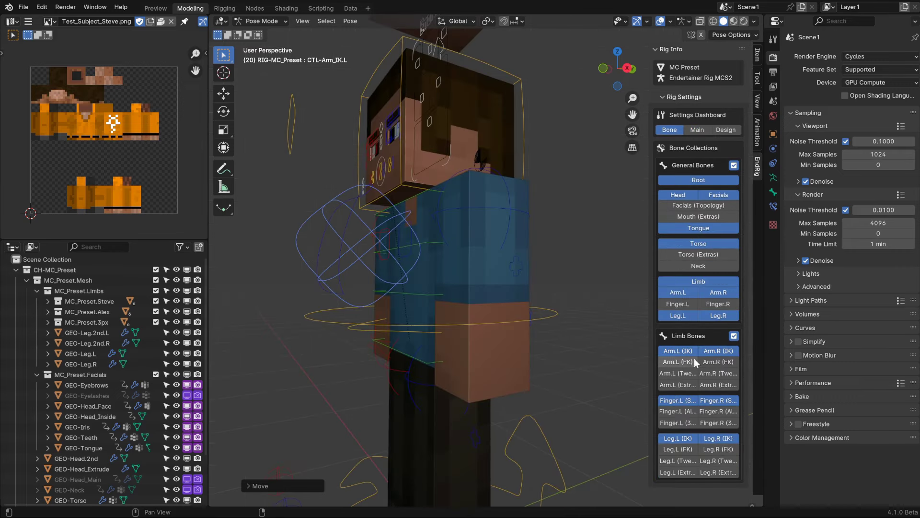
{"action": "left_click", "coordinate": [530, 316]}
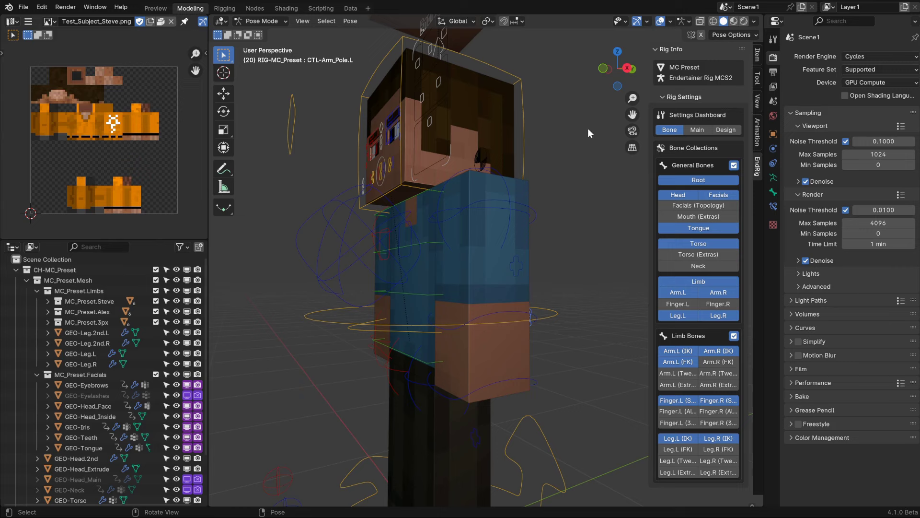
{"action": "left_click", "coordinate": [626, 69]}
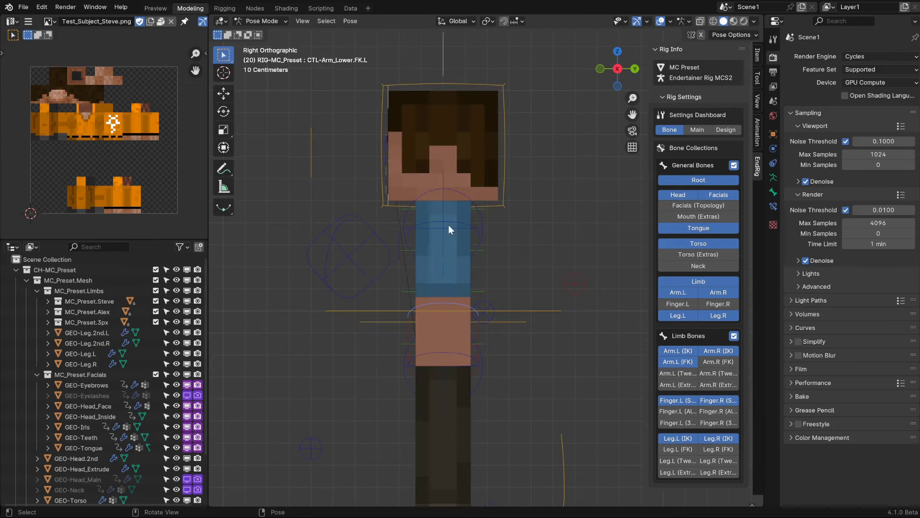
{"action": "key", "text": "r"}
{"action": "left_click", "coordinate": [529, 248]}
{"action": "key", "text": "r"}
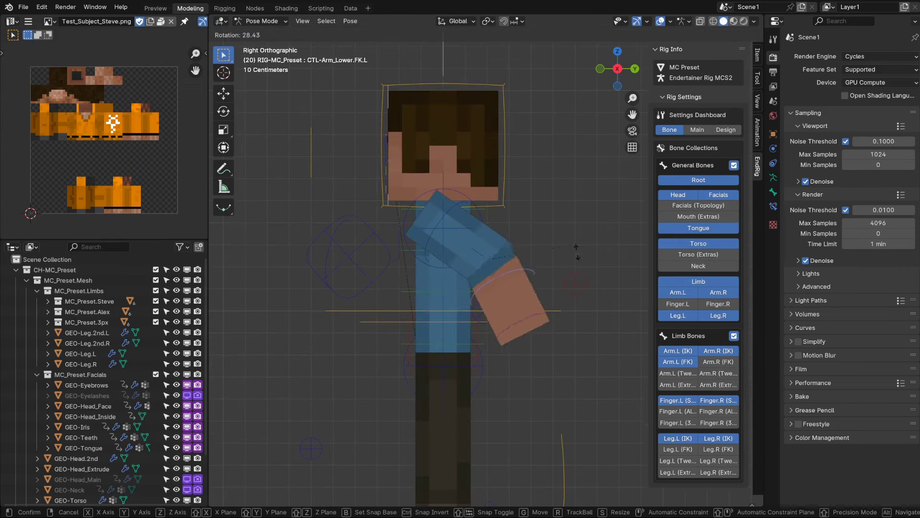
{"action": "left_click", "coordinate": [571, 281]}
{"action": "left_click", "coordinate": [568, 332]}
{"action": "left_click", "coordinate": [600, 254]}
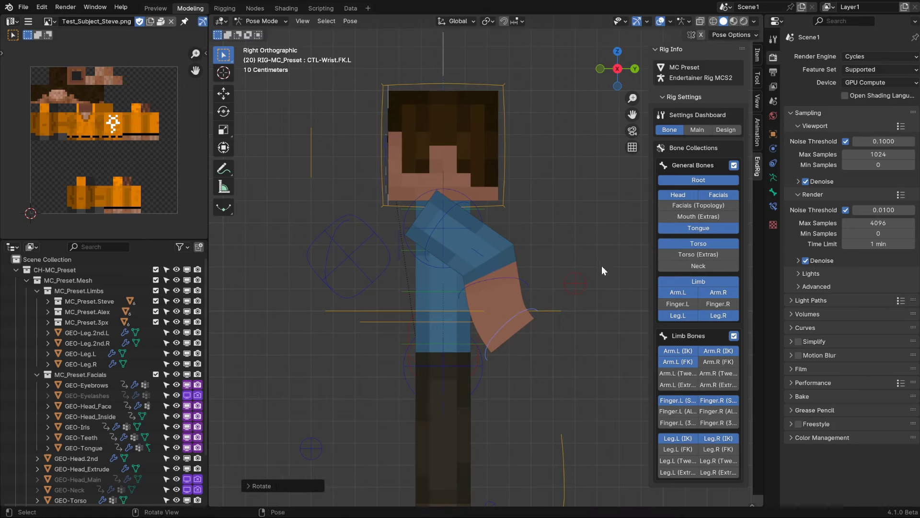
In the Main settings, set Arm.L IK-FK back to 0
{"action": "left_click", "coordinate": [698, 129]}
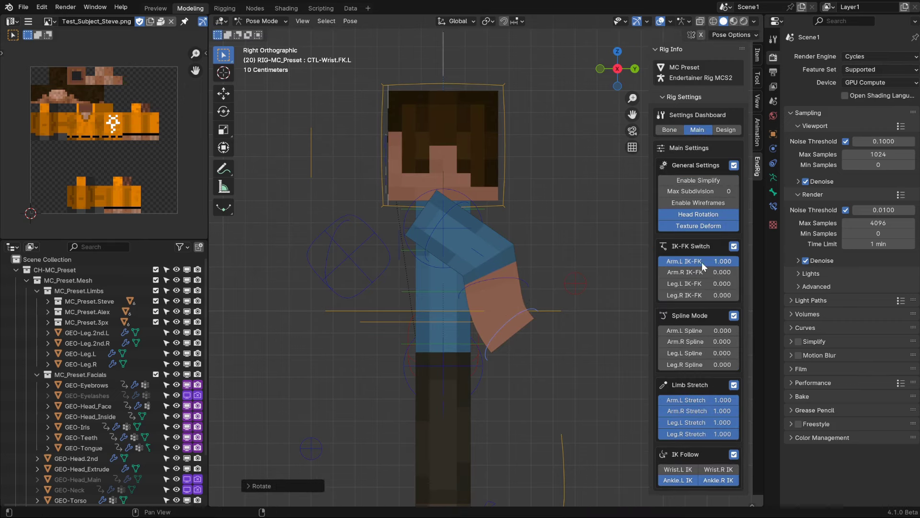
{"action": "mouse_move", "coordinate": [701, 263]}
{"action": "left_mouse_down"}
{"action": "mouse_move", "coordinate": [671, 263]}
{"action": "mouse_move", "coordinate": [733, 261]}
{"action": "mouse_move", "coordinate": [672, 261]}
{"action": "left_mouse_up"}
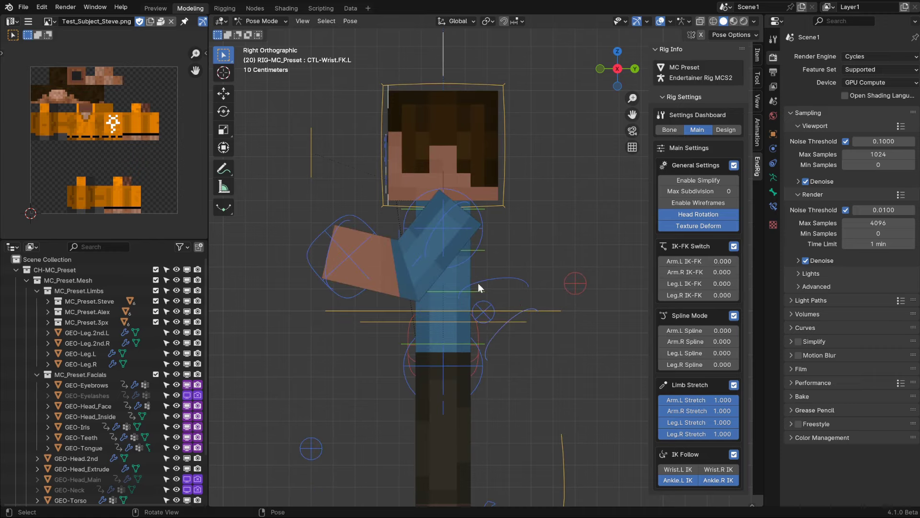
{"action": "mouse_move", "coordinate": [472, 272]}
{"action": "middle_mouse_down"}
{"action": "mouse_move", "coordinate": [580, 275]}
{"action": "mouse_move", "coordinate": [571, 274]}
{"action": "middle_mouse_up"}
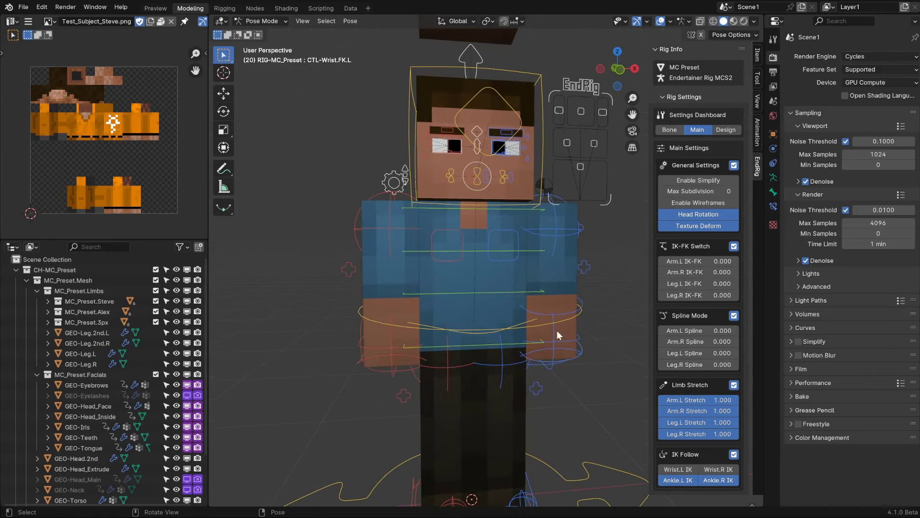
Lower Arm.L Stretch and test-move the left arm IK control, then cancel
{"action": "left_click", "coordinate": [559, 344]}
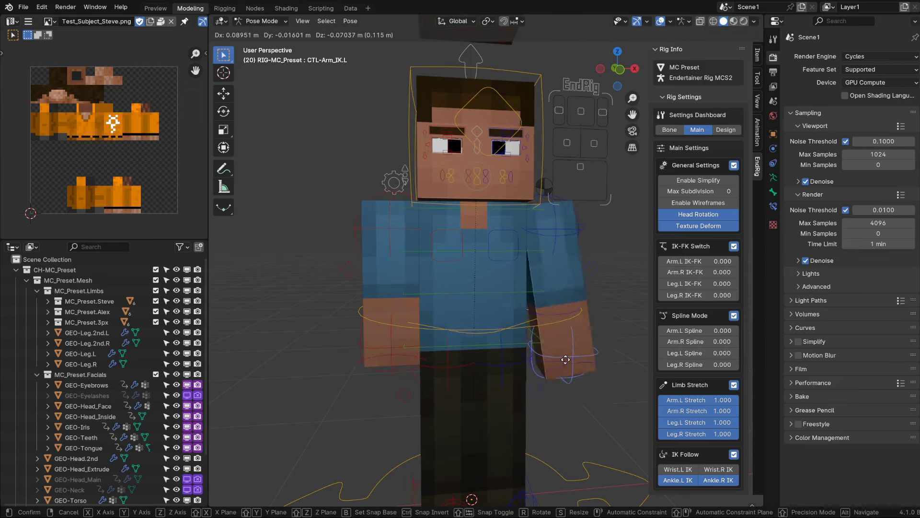
{"action": "left_click_drag", "start_coordinate": [709, 395], "coordinate": [661, 395]}
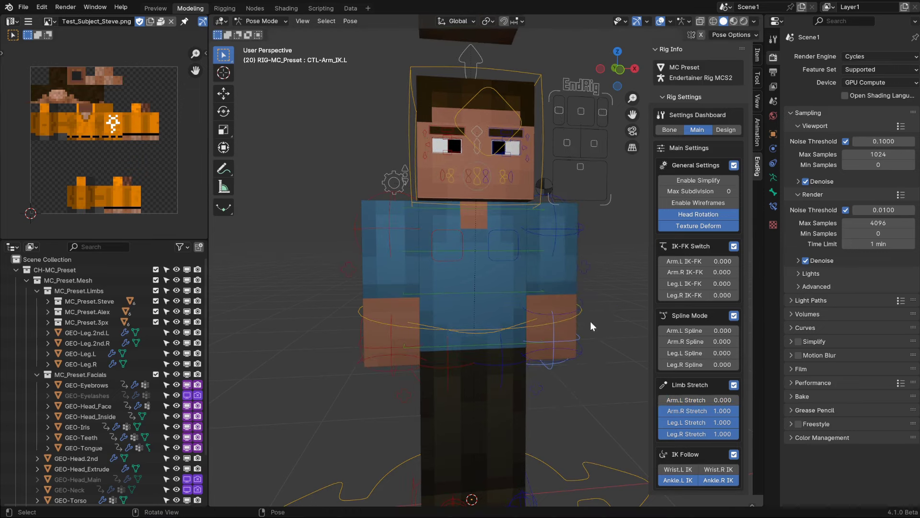
{"action": "key", "text": "g"}
{"action": "key", "text": "Escape"}
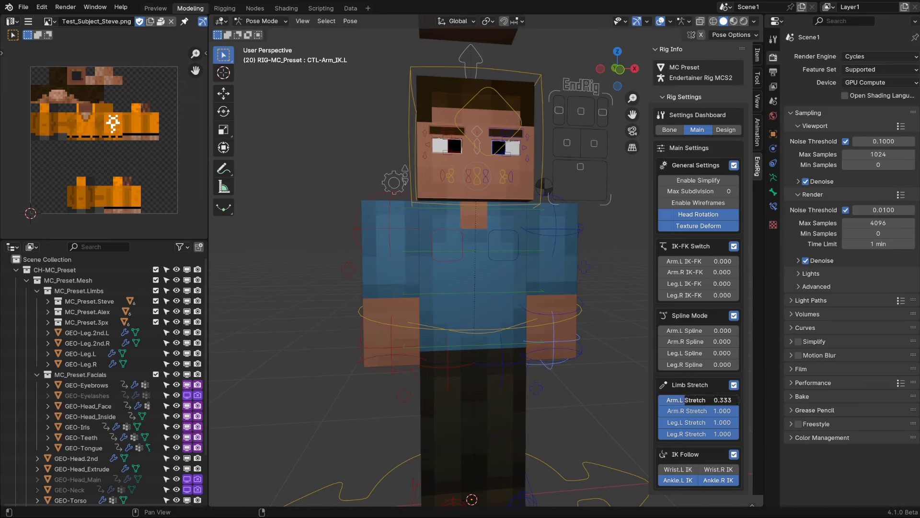
In Right Ortho, raise and rotate the left arm, then undo back to rest
{"action": "mouse_move", "coordinate": [613, 372]}
{"action": "middle_mouse_down"}
{"action": "mouse_move", "coordinate": [516, 323]}
{"action": "mouse_move", "coordinate": [611, 157]}
{"action": "middle_mouse_up"}
{"action": "left_click", "coordinate": [616, 68]}
{"action": "mouse_move", "coordinate": [500, 342]}
{"action": "left_mouse_down"}
{"action": "mouse_move", "coordinate": [365, 278]}
{"action": "mouse_move", "coordinate": [336, 290]}
{"action": "left_mouse_up"}
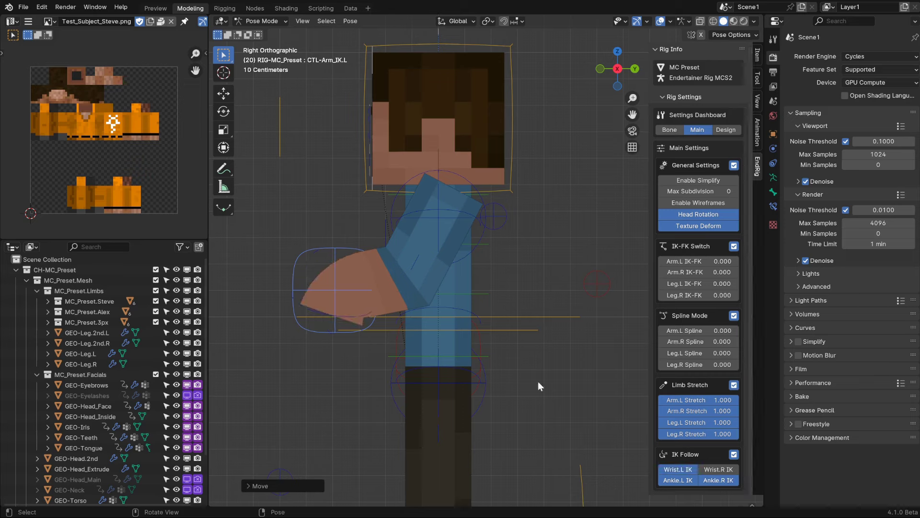
{"action": "key", "text": "r"}
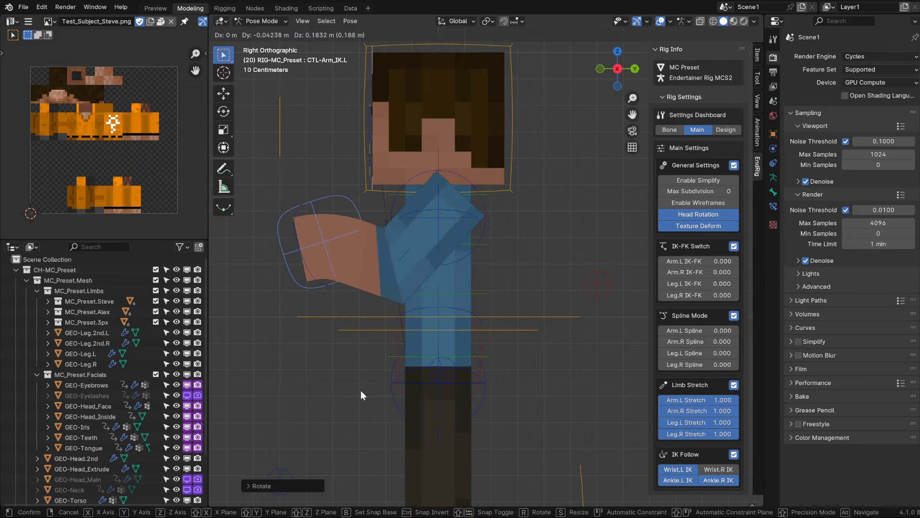
{"action": "left_click", "coordinate": [363, 386]}
{"action": "key", "text": "ctrl+z"}
{"action": "key", "text": "ctrl+z"}
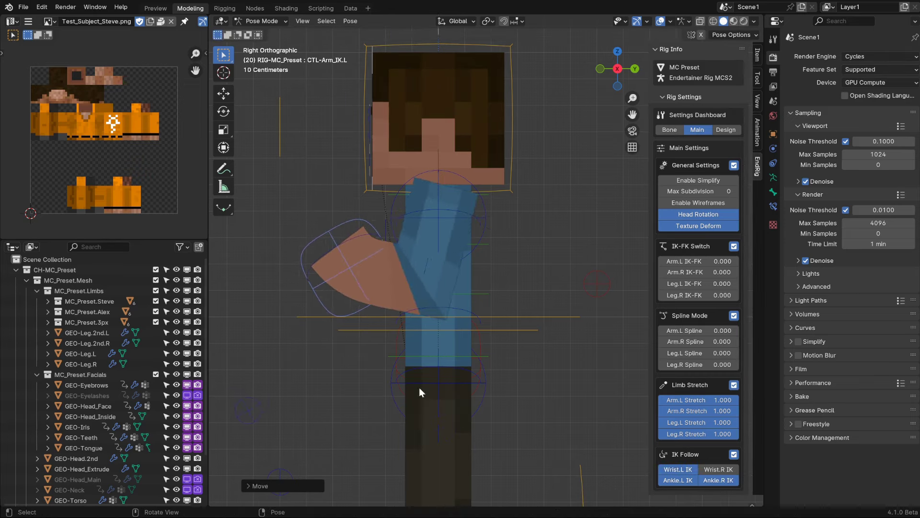
{"action": "key", "text": "ctrl+z"}
{"action": "key", "text": "ctrl+z"}
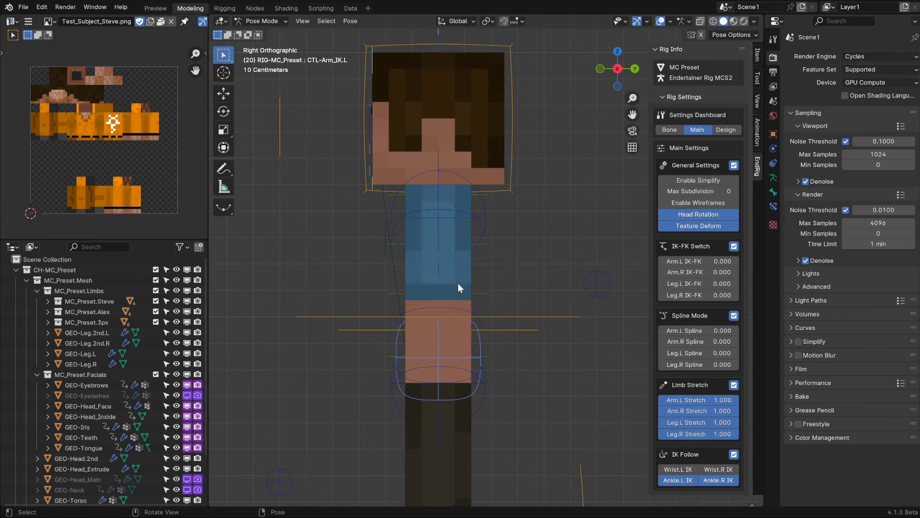
{"action": "mouse_move", "coordinate": [459, 283]}
{"action": "middle_mouse_down"}
{"action": "mouse_move", "coordinate": [557, 286]}
{"action": "mouse_move", "coordinate": [548, 285]}
{"action": "middle_mouse_up"}
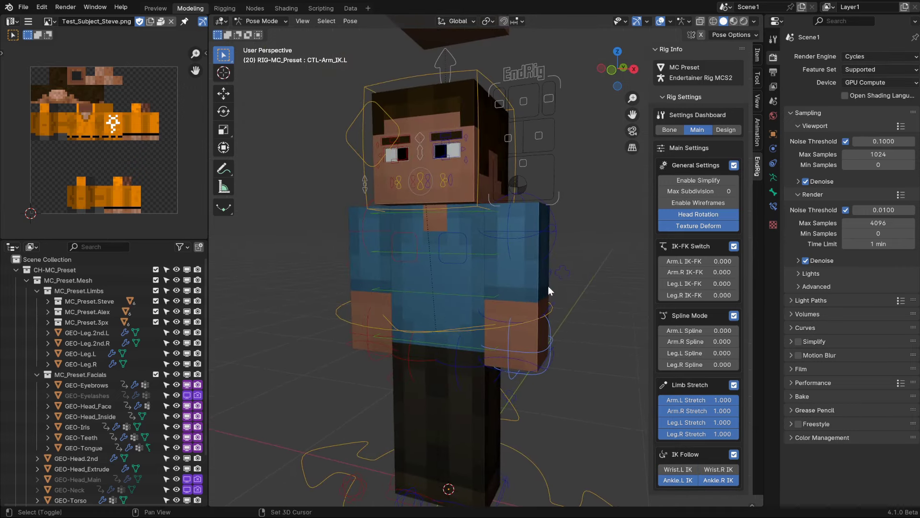
{"action": "left_click", "coordinate": [726, 129]}
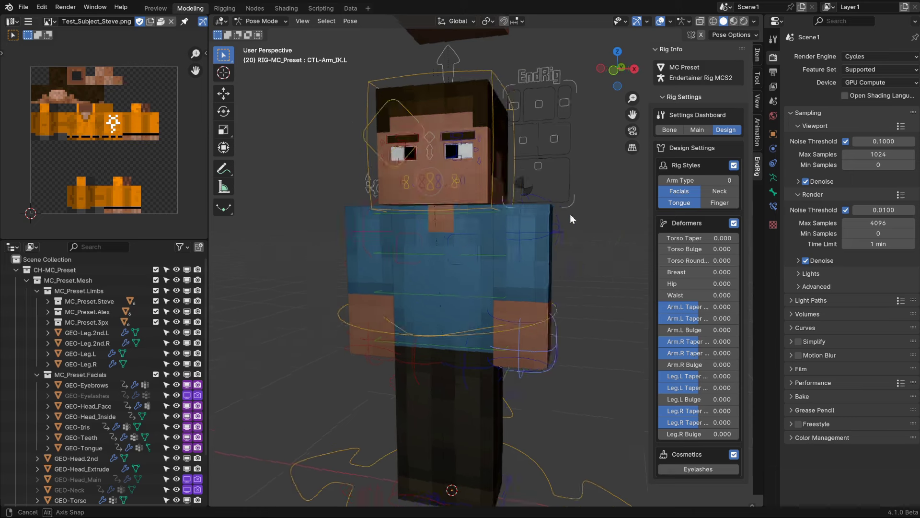
{"action": "scroll", "coordinate": [570, 214], "scroll_direction": "up", "scroll_amount": 2}
{"action": "scroll", "coordinate": [582, 220], "scroll_direction": "up", "scroll_amount": 1}
{"action": "scroll", "coordinate": [576, 219], "scroll_direction": "up", "scroll_amount": 1}
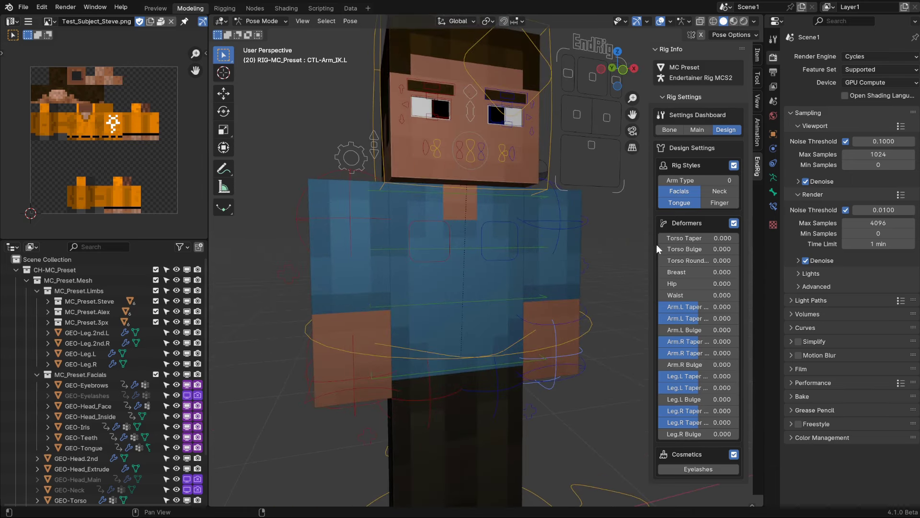
{"action": "mouse_move", "coordinate": [683, 238]}
{"action": "left_mouse_down"}
{"action": "mouse_move", "coordinate": [714, 238]}
{"action": "mouse_move", "coordinate": [662, 239]}
{"action": "mouse_move", "coordinate": [700, 250]}
{"action": "mouse_move", "coordinate": [661, 261]}
{"action": "mouse_move", "coordinate": [666, 272]}
{"action": "left_mouse_up"}
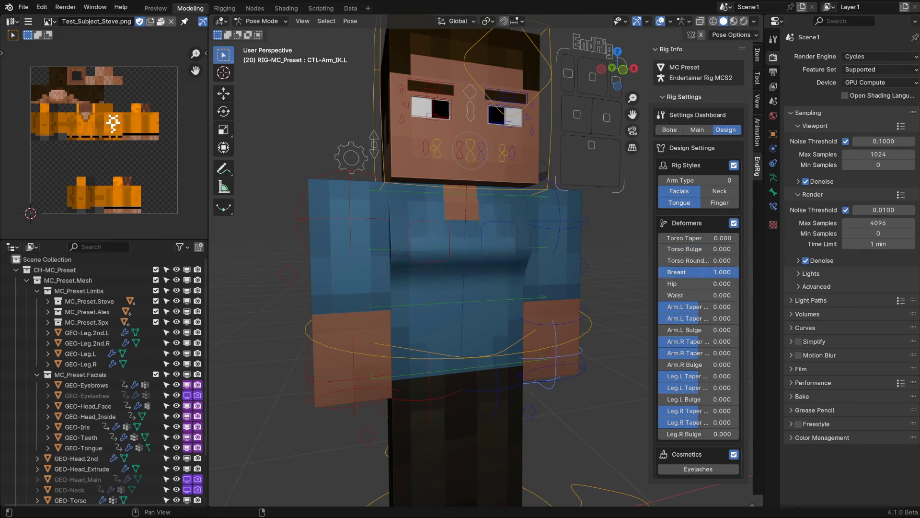
{"action": "mouse_move", "coordinate": [527, 269]}
{"action": "middle_mouse_down"}
{"action": "mouse_move", "coordinate": [548, 276]}
{"action": "mouse_move", "coordinate": [554, 267]}
{"action": "middle_mouse_up"}
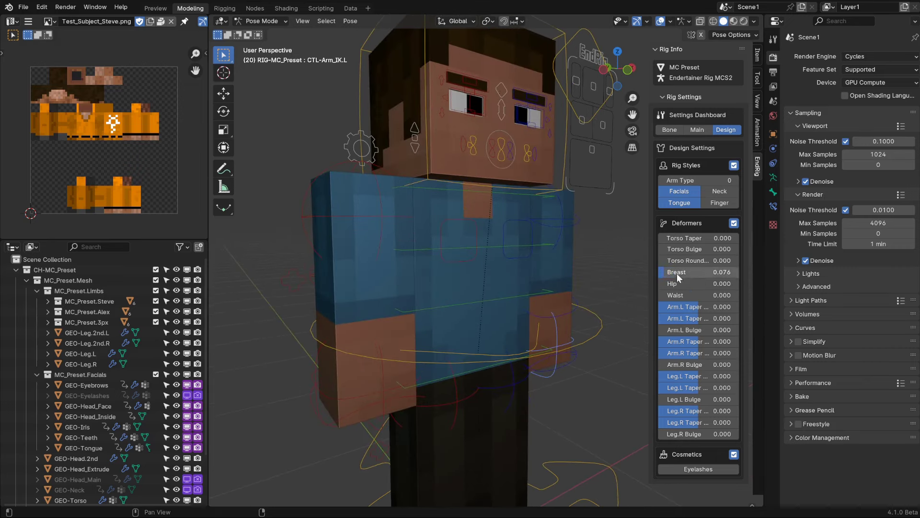
{"action": "mouse_move", "coordinate": [679, 279]}
{"action": "left_mouse_down"}
{"action": "mouse_move", "coordinate": [643, 283]}
{"action": "mouse_move", "coordinate": [739, 283]}
{"action": "mouse_move", "coordinate": [662, 284]}
{"action": "left_mouse_up"}
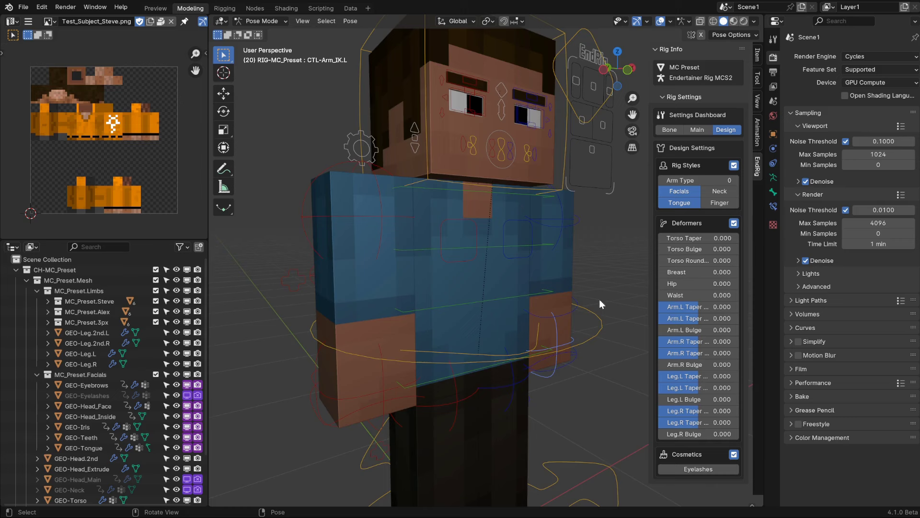
{"action": "middle_click_drag", "start_coordinate": [599, 299], "coordinate": [625, 283]}
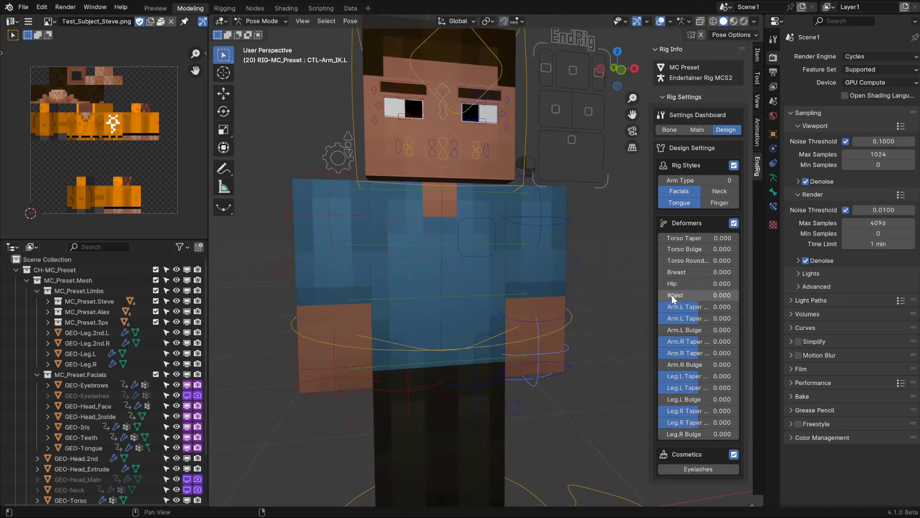
{"action": "mouse_move", "coordinate": [676, 294]}
{"action": "left_mouse_down"}
{"action": "mouse_move", "coordinate": [738, 294]}
{"action": "mouse_move", "coordinate": [682, 295]}
{"action": "left_mouse_up"}
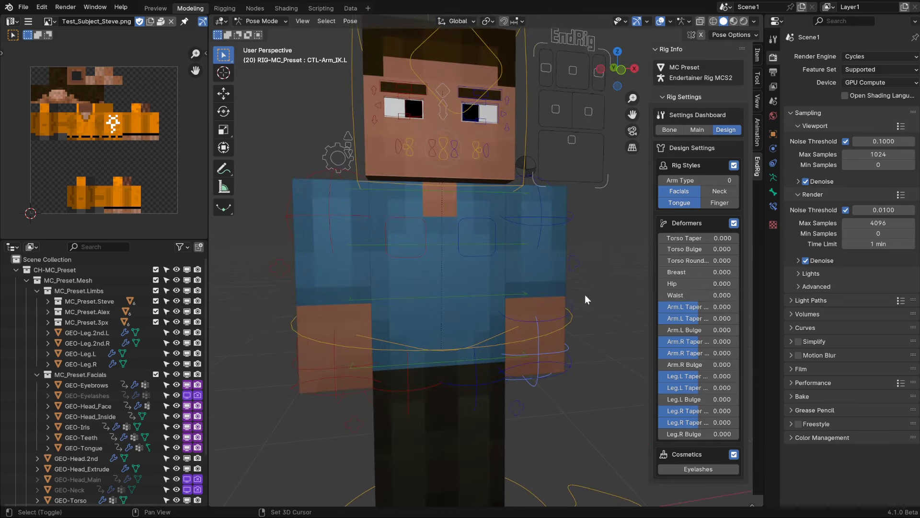
{"action": "middle_click_drag", "start_coordinate": [586, 300], "coordinate": [595, 269]}
{"action": "left_click_drag", "start_coordinate": [691, 309], "coordinate": [673, 308]}
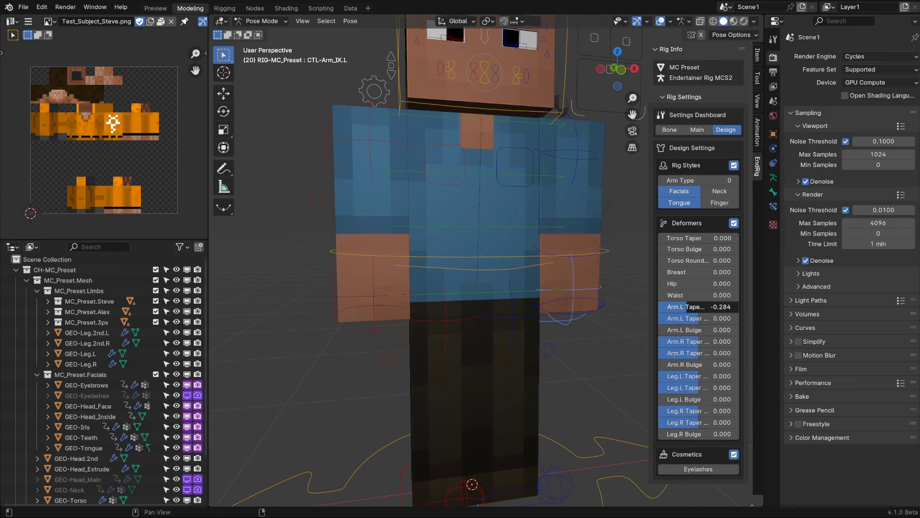
{"action": "left_click", "coordinate": [680, 319]}
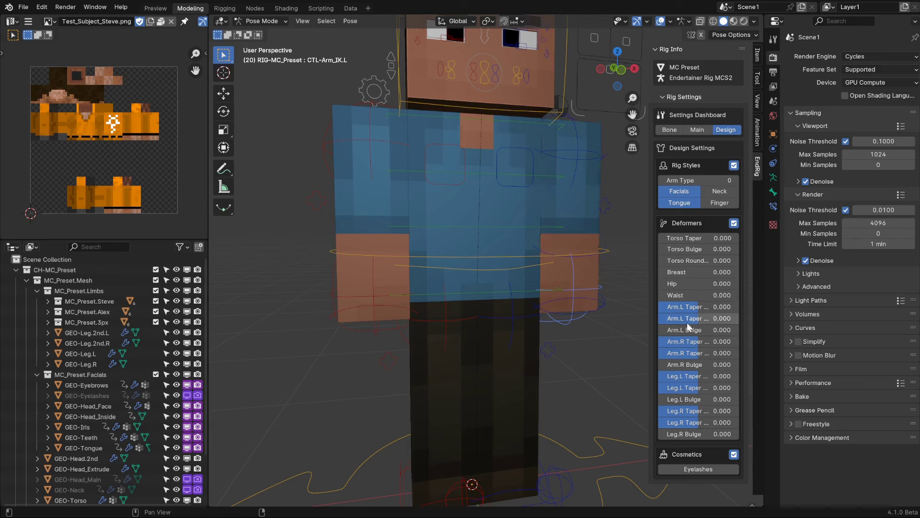
{"action": "type", "text": "0"}
{"action": "key", "text": "Return"}
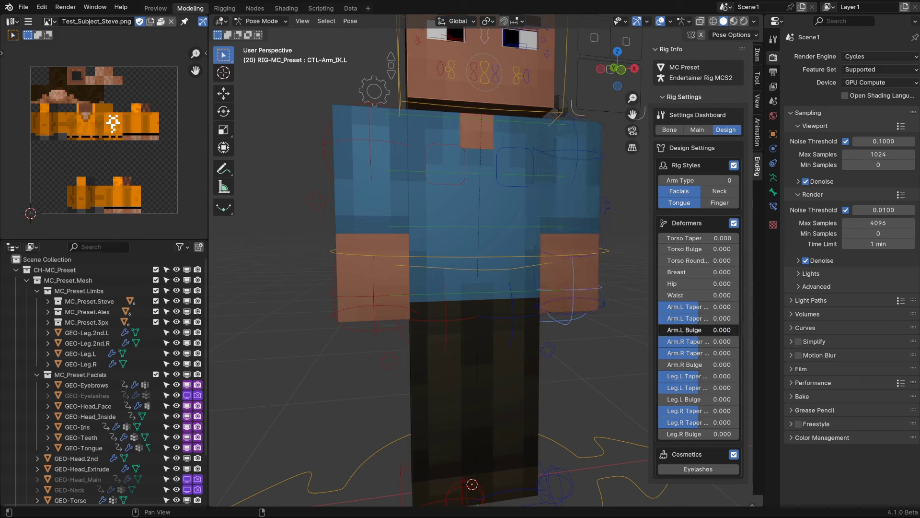
{"action": "mouse_move", "coordinate": [683, 364]}
{"action": "left_mouse_down"}
{"action": "mouse_move", "coordinate": [693, 365]}
{"action": "mouse_move", "coordinate": [682, 382]}
{"action": "left_mouse_up"}
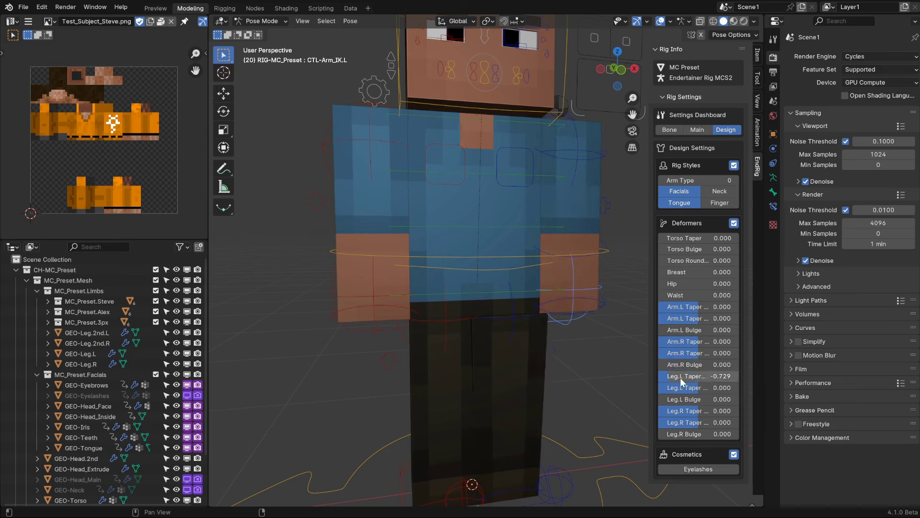
Confirm Leg.L Taper at 0 and toggle the Eyelashes cosmetic off and on
{"action": "key", "text": "Return"}
{"action": "scroll", "coordinate": [592, 359], "scroll_direction": "down", "scroll_amount": 3}
{"action": "scroll", "coordinate": [579, 286], "scroll_direction": "up", "scroll_amount": 2}
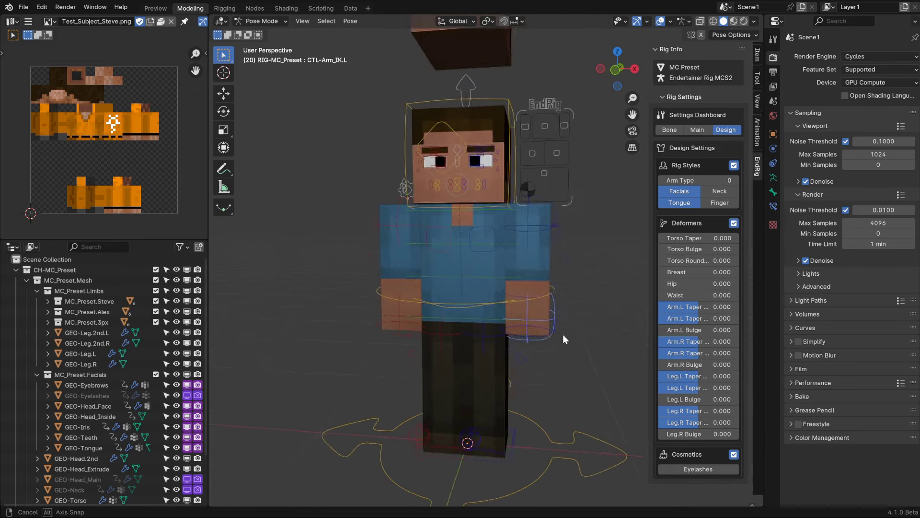
{"action": "scroll", "coordinate": [563, 335], "scroll_direction": "up", "scroll_amount": 2}
{"action": "scroll", "coordinate": [582, 346], "scroll_direction": "up", "scroll_amount": 3}
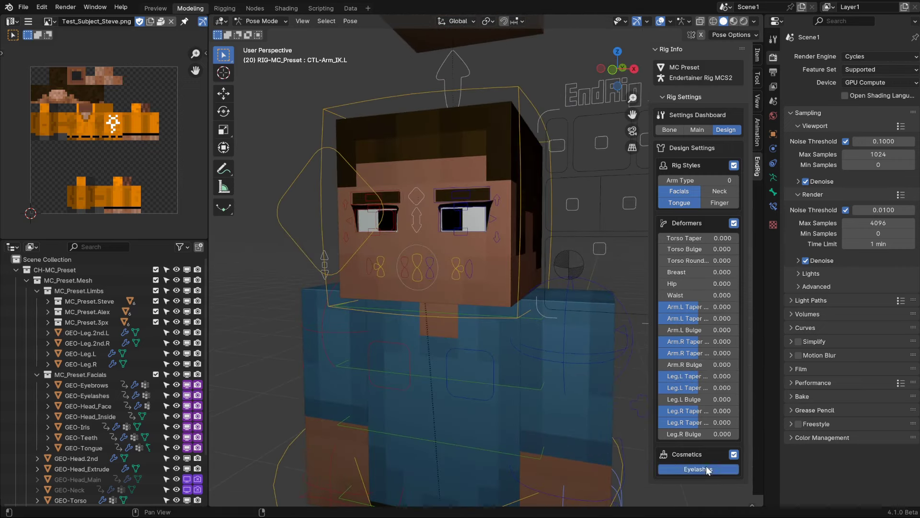
{"action": "left_click", "coordinate": [708, 472]}
{"action": "left_click", "coordinate": [708, 471]}
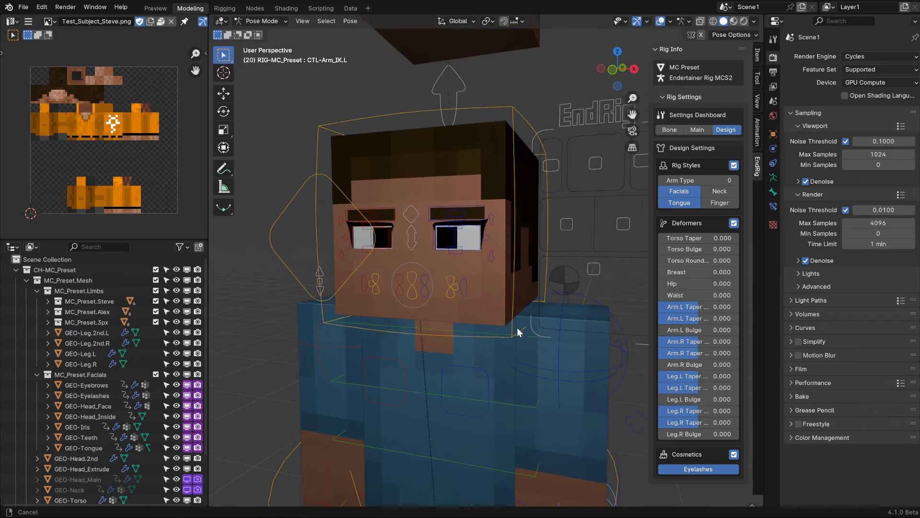
Move the eyelid controls to reshape the eye, cancelling the side eyelid move
{"action": "middle_click_drag", "start_coordinate": [550, 271], "coordinate": [593, 234]}
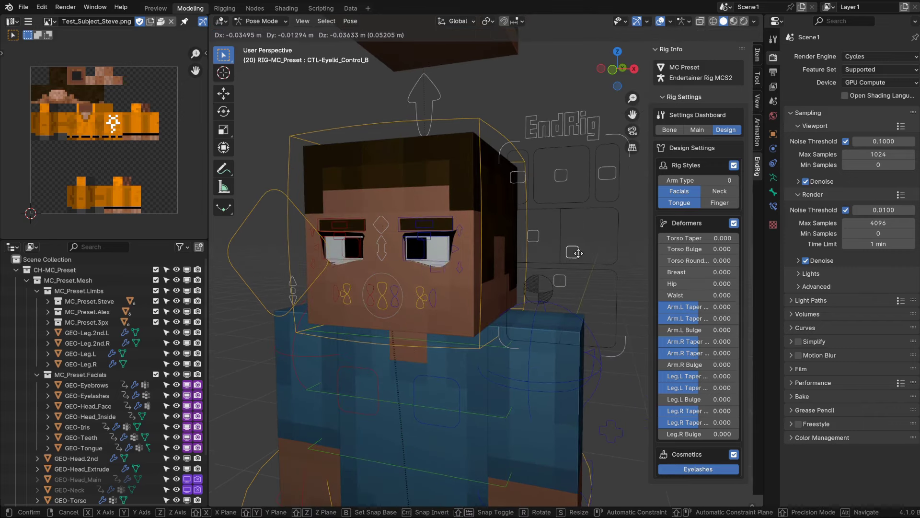
{"action": "left_click_drag", "start_coordinate": [533, 236], "coordinate": [522, 235]}
{"action": "left_click", "coordinate": [469, 254]}
{"action": "scroll", "coordinate": [471, 254], "scroll_direction": "up", "scroll_amount": 2}
{"action": "left_click_drag", "start_coordinate": [471, 255], "coordinate": [517, 276]}
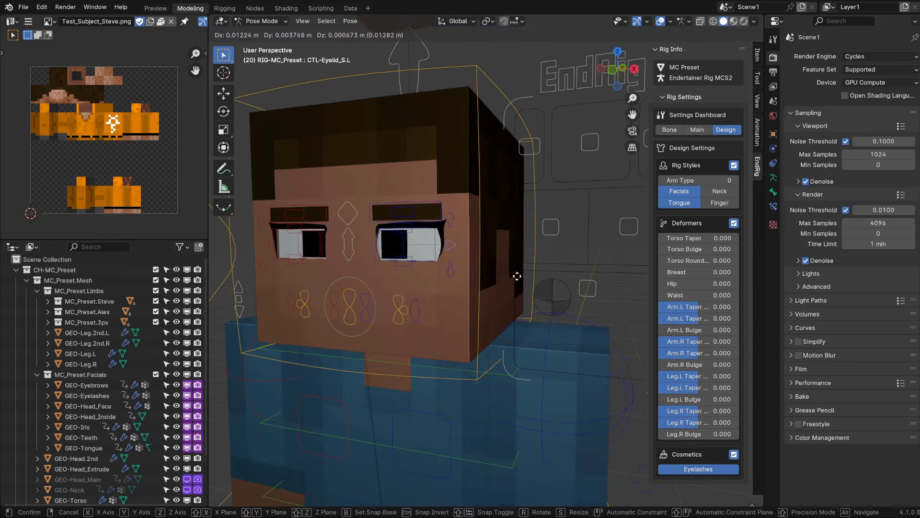
{"action": "right_click", "coordinate": [525, 274]}
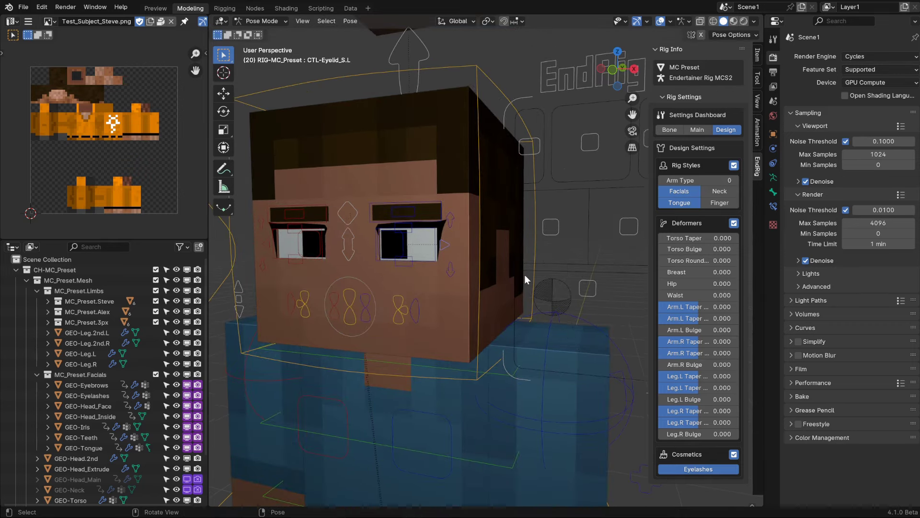
Turn the Eyelashes cosmetic off again and orbit down to the torso and legs
{"action": "scroll", "coordinate": [534, 254], "scroll_direction": "down", "scroll_amount": 2}
{"action": "left_click", "coordinate": [681, 468]}
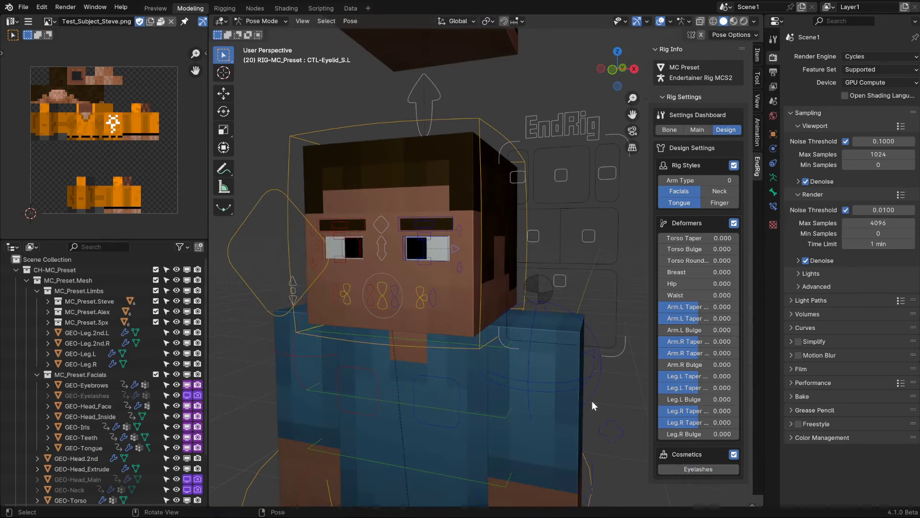
{"action": "mouse_move", "coordinate": [518, 336]}
{"action": "middle_mouse_down"}
{"action": "mouse_move", "coordinate": [525, 341]}
{"action": "mouse_move", "coordinate": [540, 286]}
{"action": "middle_mouse_up"}
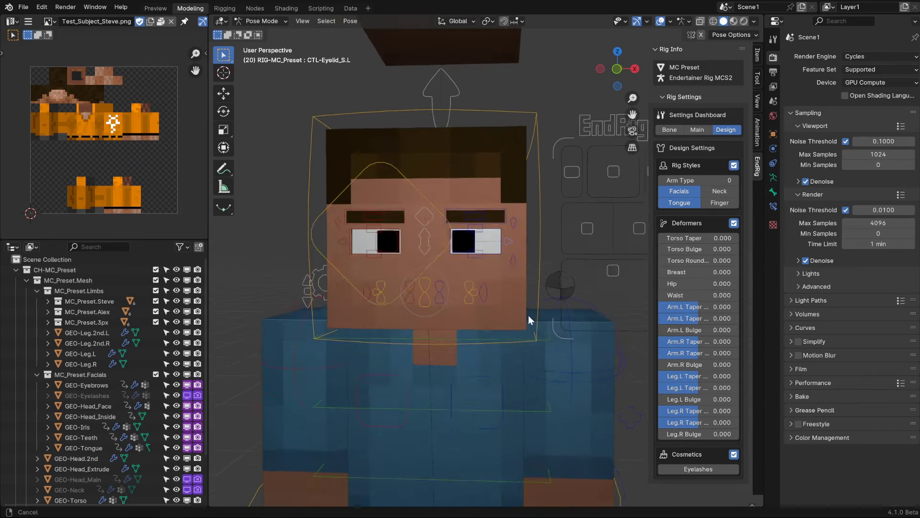
{"action": "middle_click_drag", "start_coordinate": [490, 159], "coordinate": [519, 248]}
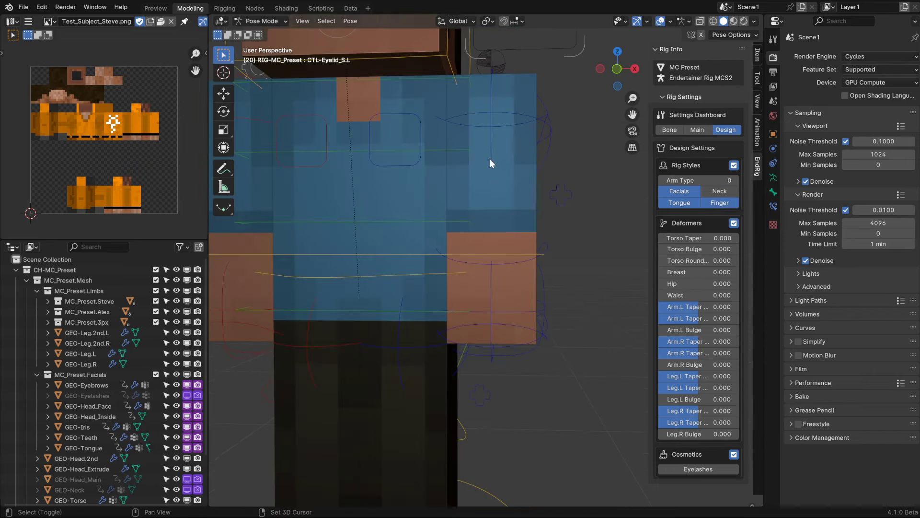
Move and scale the left finger control to curl the fingers, cancelling the rotation
{"action": "left_click", "coordinate": [669, 131]}
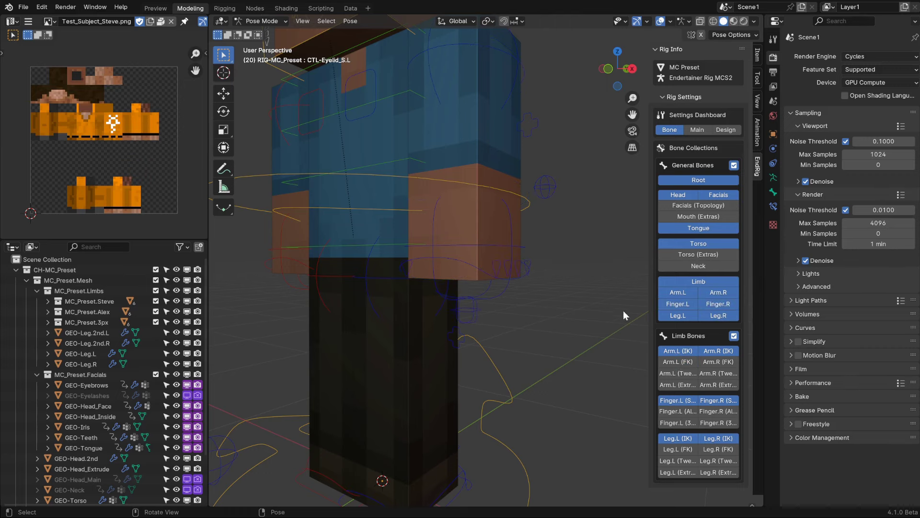
{"action": "middle_click_drag", "start_coordinate": [623, 309], "coordinate": [532, 298]}
{"action": "scroll", "coordinate": [537, 294], "scroll_direction": "up", "scroll_amount": 2}
{"action": "left_click", "coordinate": [463, 314]}
{"action": "mouse_move", "coordinate": [463, 315]}
{"action": "middle_mouse_down"}
{"action": "mouse_move", "coordinate": [487, 309]}
{"action": "mouse_move", "coordinate": [484, 338]}
{"action": "mouse_move", "coordinate": [578, 361]}
{"action": "mouse_move", "coordinate": [562, 379]}
{"action": "mouse_move", "coordinate": [506, 395]}
{"action": "mouse_move", "coordinate": [528, 369]}
{"action": "middle_mouse_up"}
{"action": "key", "text": "g"}
{"action": "left_click", "coordinate": [505, 356]}
{"action": "key", "text": "s"}
{"action": "left_click", "coordinate": [538, 370]}
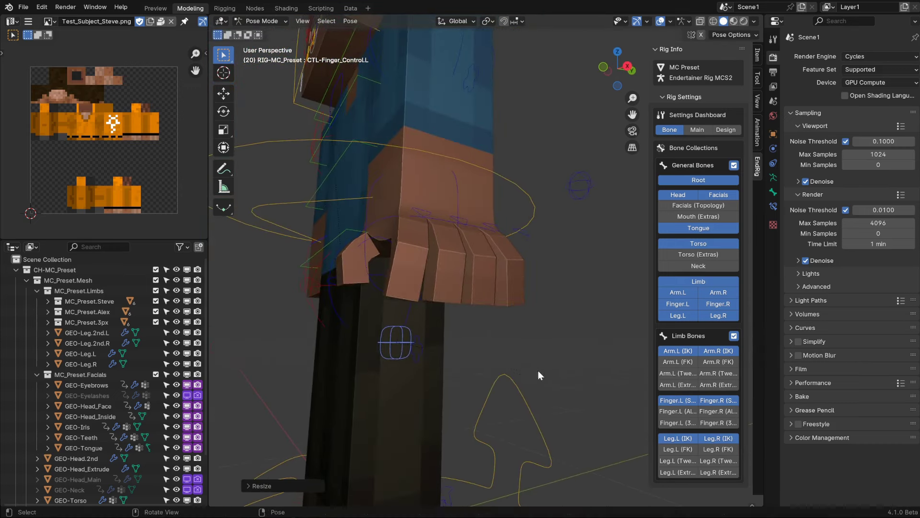
{"action": "key", "text": "r"}
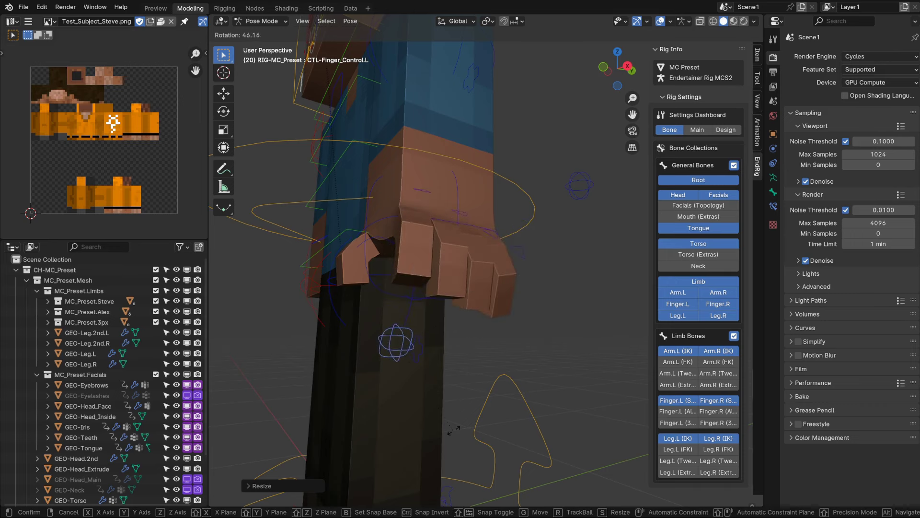
{"action": "right_click", "coordinate": [539, 239]}
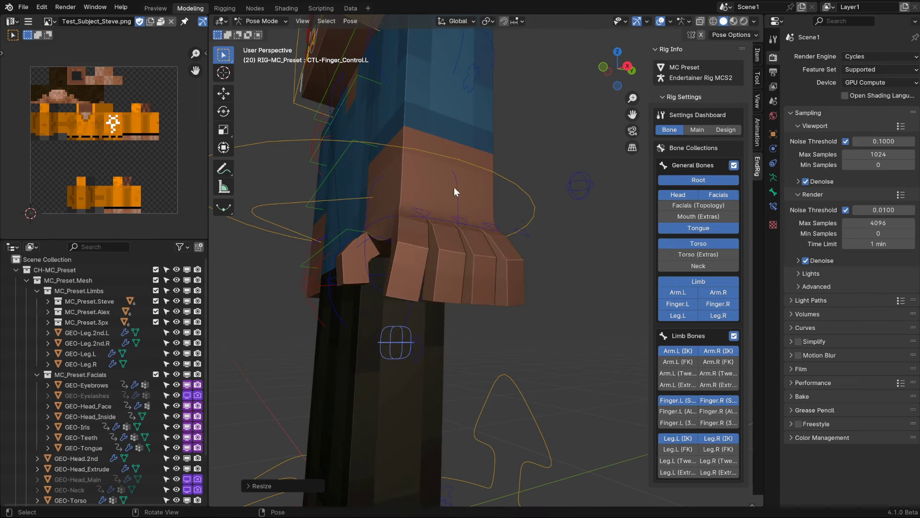
In side ortho view, raise the left arm IK control into a fist position
{"action": "left_click", "coordinate": [627, 65]}
{"action": "left_click", "coordinate": [478, 307]}
{"action": "key", "text": "g"}
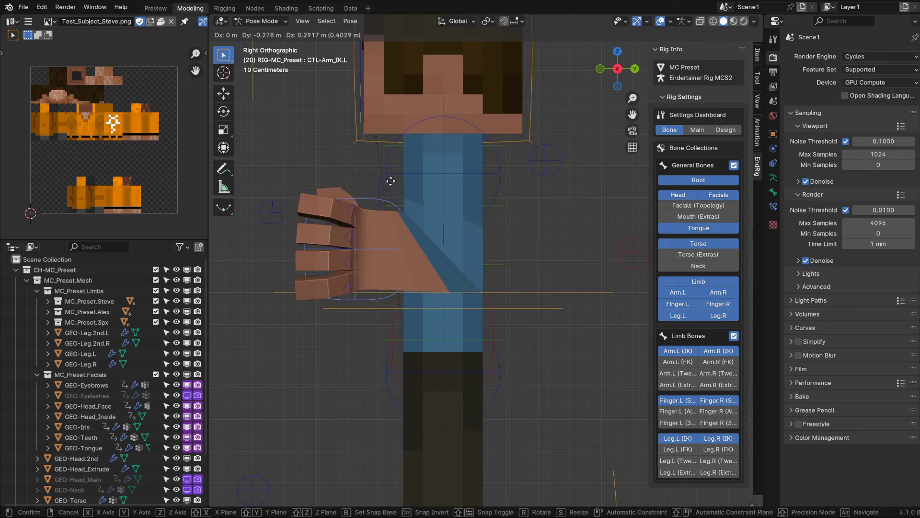
{"action": "right_click", "coordinate": [423, 205]}
{"action": "key", "text": "g"}
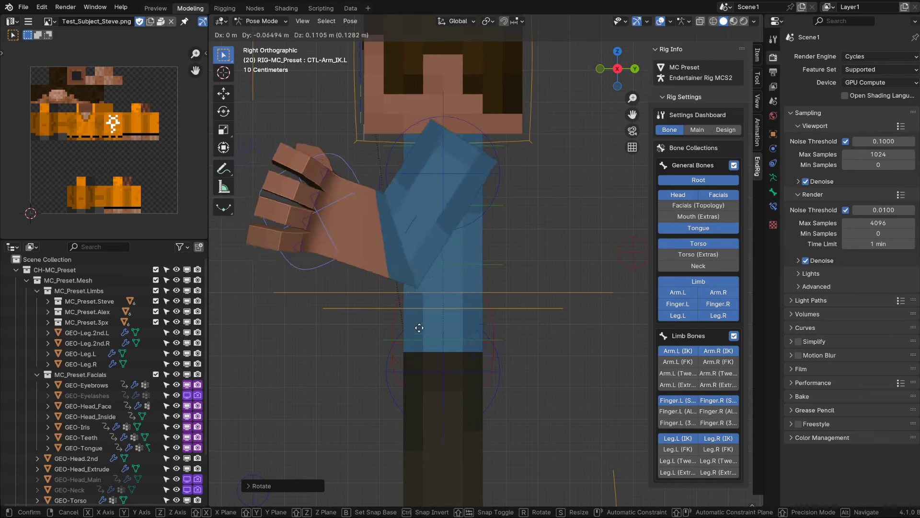
{"action": "left_click", "coordinate": [352, 271]}
Rotate the left wrist control along its local X axis
{"action": "mouse_move", "coordinate": [352, 271]}
{"action": "middle_mouse_down"}
{"action": "mouse_move", "coordinate": [364, 217]}
{"action": "mouse_move", "coordinate": [424, 203]}
{"action": "mouse_move", "coordinate": [416, 252]}
{"action": "middle_mouse_up"}
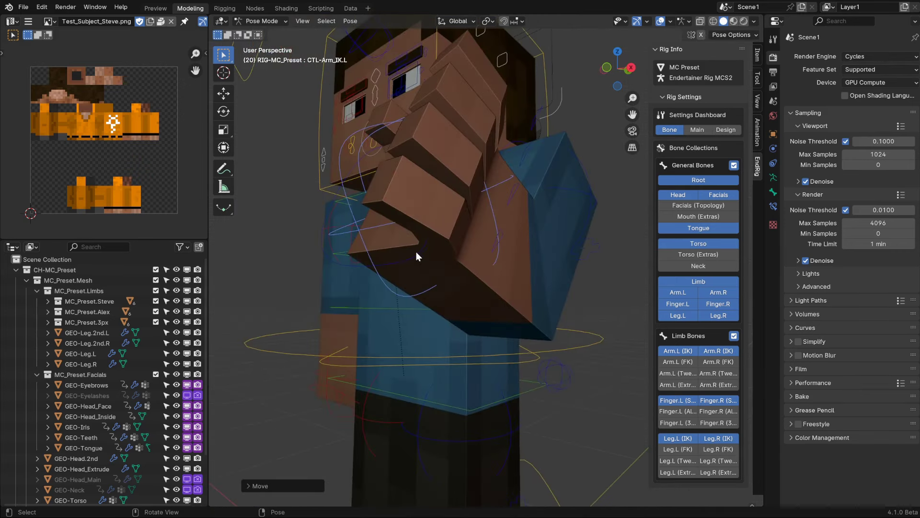
{"action": "left_click", "coordinate": [410, 254]}
{"action": "key", "text": "r"}
{"action": "key", "text": "x"}
{"action": "key", "text": "x"}
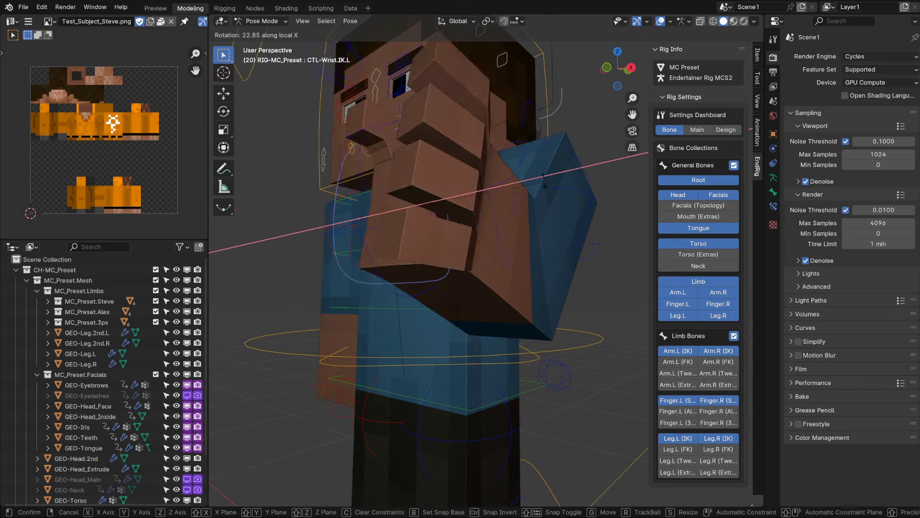
{"action": "left_click", "coordinate": [544, 178]}
{"action": "mouse_move", "coordinate": [545, 178]}
{"action": "middle_mouse_down"}
{"action": "mouse_move", "coordinate": [557, 219]}
{"action": "mouse_move", "coordinate": [483, 277]}
{"action": "middle_mouse_up"}
{"action": "scroll", "coordinate": [551, 276], "scroll_direction": "up", "scroll_amount": 2}
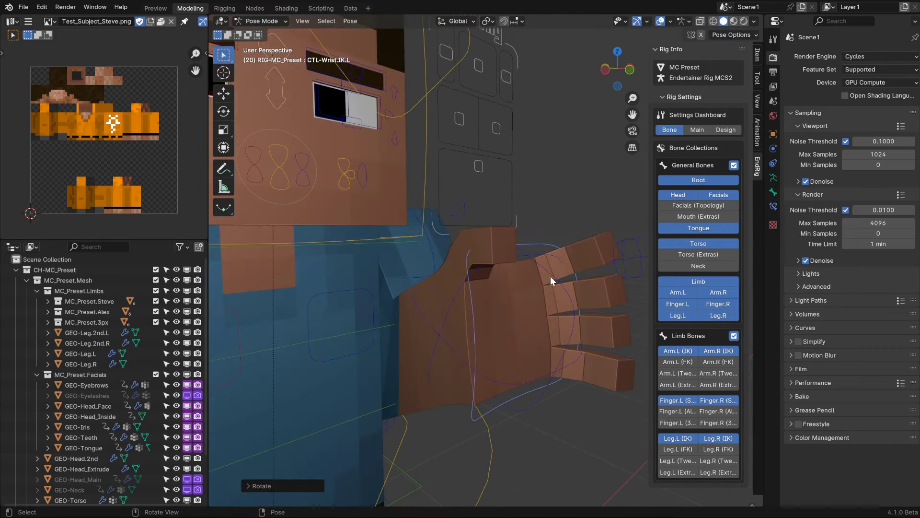
Curl the left fingers with the finger control, then clear the arm pose with Alt+R
{"action": "left_click", "coordinate": [626, 254]}
{"action": "middle_click_drag", "start_coordinate": [625, 254], "coordinate": [492, 232]}
{"action": "key", "text": "g"}
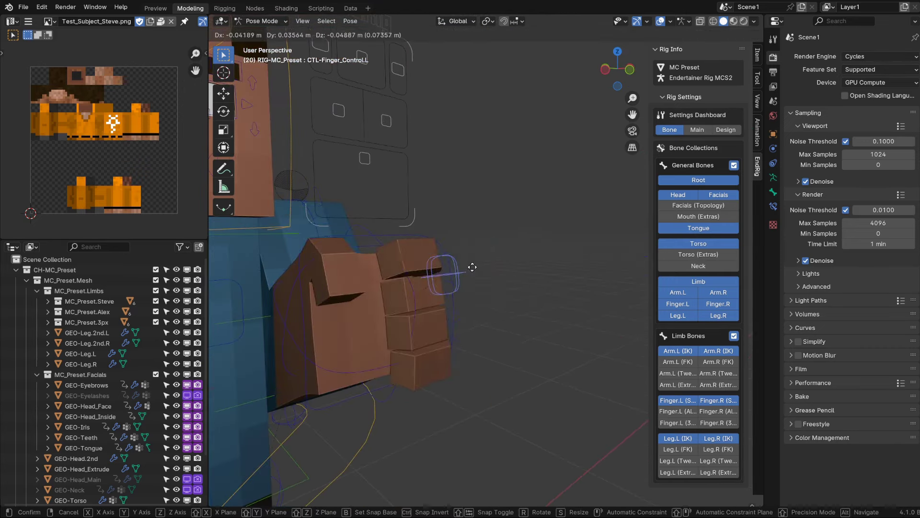
{"action": "left_click", "coordinate": [465, 227]}
{"action": "mouse_move", "coordinate": [465, 233]}
{"action": "middle_mouse_down"}
{"action": "mouse_move", "coordinate": [424, 249]}
{"action": "mouse_move", "coordinate": [444, 273]}
{"action": "middle_mouse_up"}
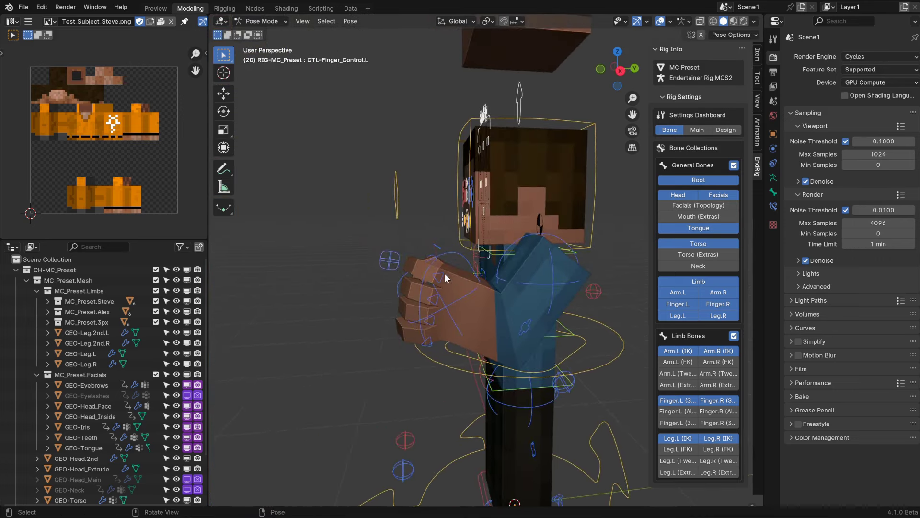
{"action": "key", "text": "alt+r"}
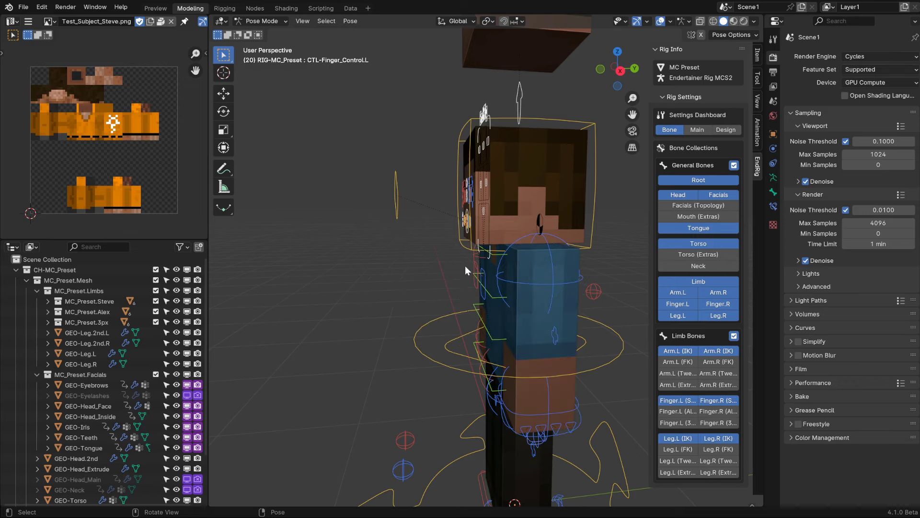
Hide the Finger.L bone collection and switch the rig panel to the Design settings
{"action": "left_click", "coordinate": [691, 305]}
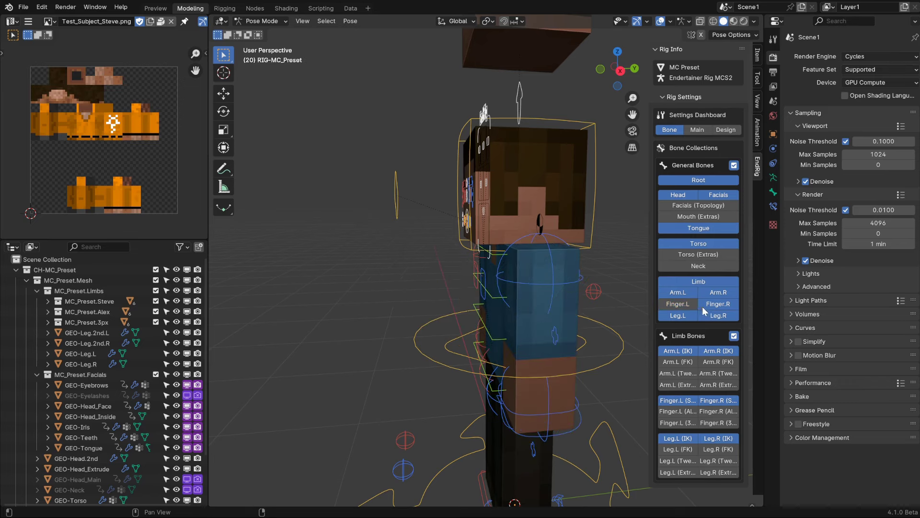
{"action": "middle_click_drag", "start_coordinate": [541, 304], "coordinate": [623, 221]}
{"action": "left_click", "coordinate": [706, 134]}
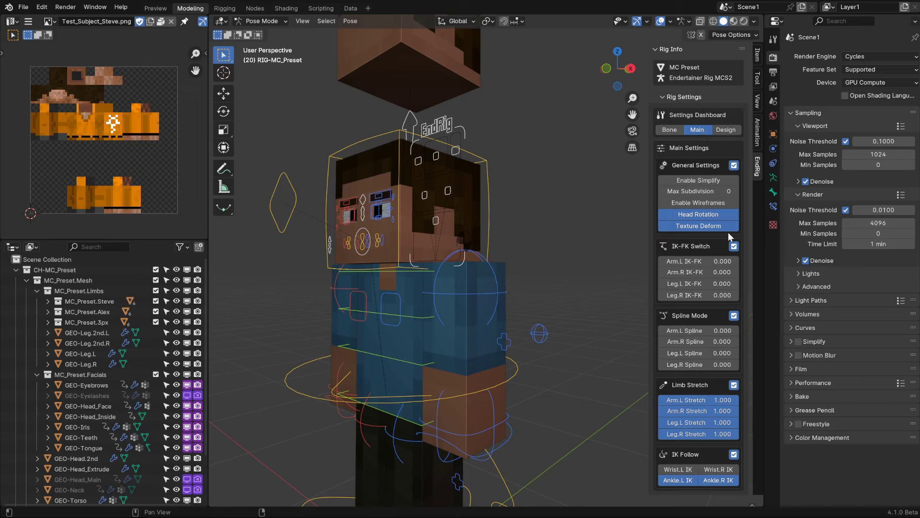
{"action": "left_click", "coordinate": [728, 126]}
{"action": "mouse_move", "coordinate": [623, 225]}
{"action": "middle_mouse_down"}
{"action": "mouse_move", "coordinate": [537, 243]}
{"action": "mouse_move", "coordinate": [600, 243]}
{"action": "middle_mouse_up"}
{"action": "scroll", "coordinate": [581, 263], "scroll_direction": "up", "scroll_amount": 2}
Toggle the rig into object mode and back to pose mode
{"action": "key", "text": "ctrl+Tab"}
{"action": "mouse_move", "coordinate": [477, 301]}
{"action": "middle_mouse_down"}
{"action": "mouse_move", "coordinate": [545, 295]}
{"action": "mouse_move", "coordinate": [492, 341]}
{"action": "mouse_move", "coordinate": [581, 261]}
{"action": "middle_mouse_up"}
{"action": "scroll", "coordinate": [492, 340], "scroll_direction": "down", "scroll_amount": 3}
{"action": "key", "text": "ctrl+Tab"}
{"action": "scroll", "coordinate": [587, 283], "scroll_direction": "up", "scroll_amount": 3}
{"action": "scroll", "coordinate": [576, 286], "scroll_direction": "up", "scroll_amount": 2}
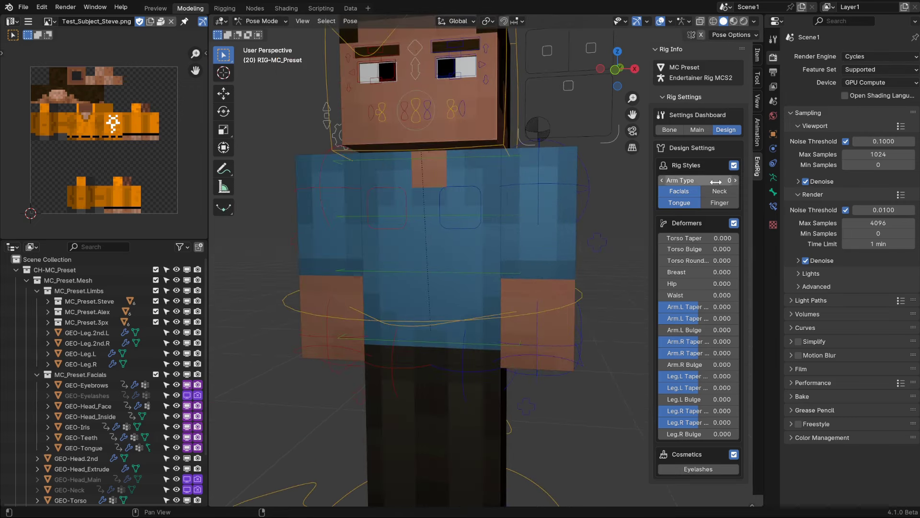
Step Arm Type through 1 to 2 and enable the Finger rig style
{"action": "left_click", "coordinate": [735, 181]}
{"action": "mouse_move", "coordinate": [565, 239]}
{"action": "middle_mouse_down"}
{"action": "mouse_move", "coordinate": [479, 229]}
{"action": "mouse_move", "coordinate": [667, 226]}
{"action": "mouse_move", "coordinate": [579, 235]}
{"action": "mouse_move", "coordinate": [577, 226]}
{"action": "middle_mouse_up"}
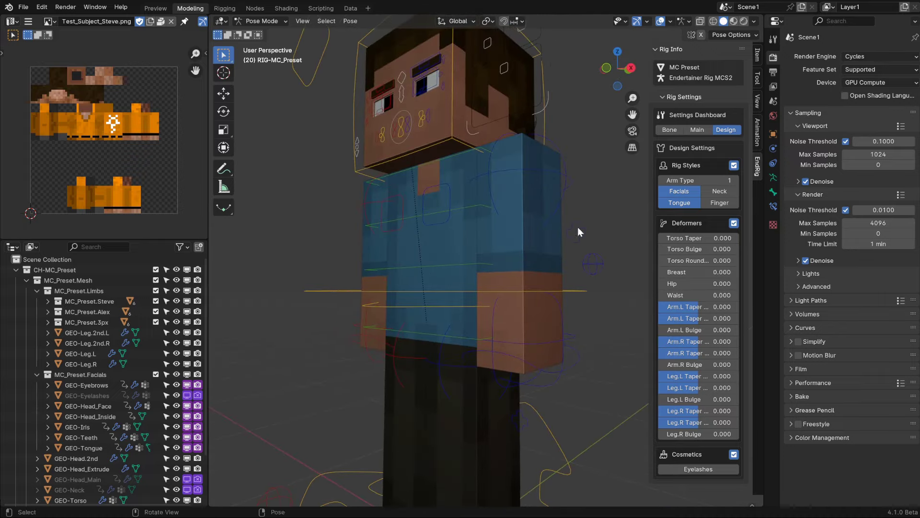
{"action": "left_click", "coordinate": [735, 181]}
{"action": "mouse_move", "coordinate": [565, 262]}
{"action": "middle_mouse_down"}
{"action": "mouse_move", "coordinate": [706, 260]}
{"action": "mouse_move", "coordinate": [656, 266]}
{"action": "mouse_move", "coordinate": [700, 235]}
{"action": "middle_mouse_up"}
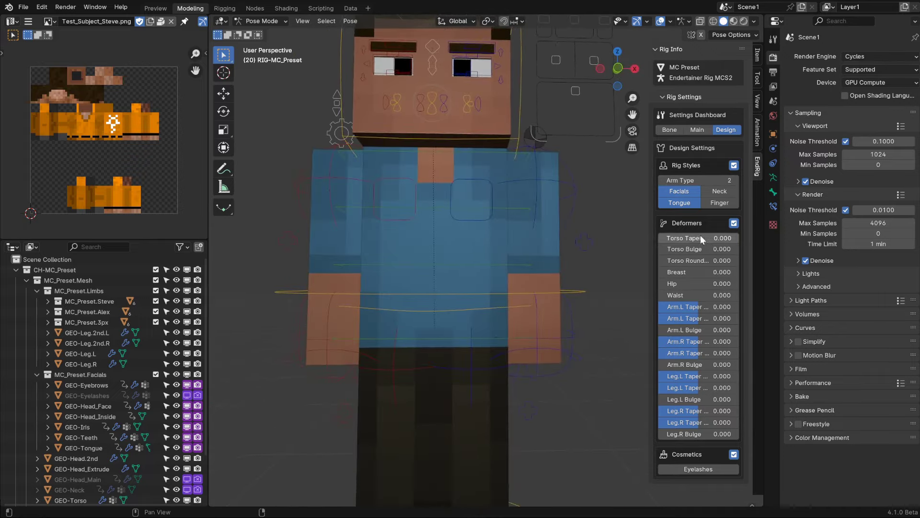
{"action": "left_click", "coordinate": [733, 204]}
{"action": "mouse_move", "coordinate": [599, 226]}
{"action": "middle_mouse_down"}
{"action": "mouse_move", "coordinate": [522, 250]}
{"action": "mouse_move", "coordinate": [606, 218]}
{"action": "middle_mouse_up"}
Test-move the left hand's finger control from the bone collection view, then undo the curl
{"action": "left_click", "coordinate": [681, 129]}
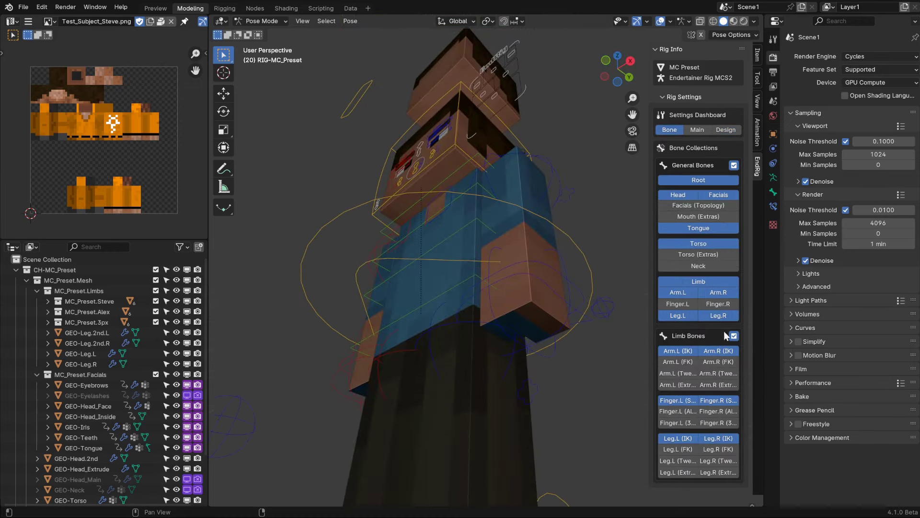
{"action": "middle_click_drag", "start_coordinate": [575, 298], "coordinate": [540, 307]}
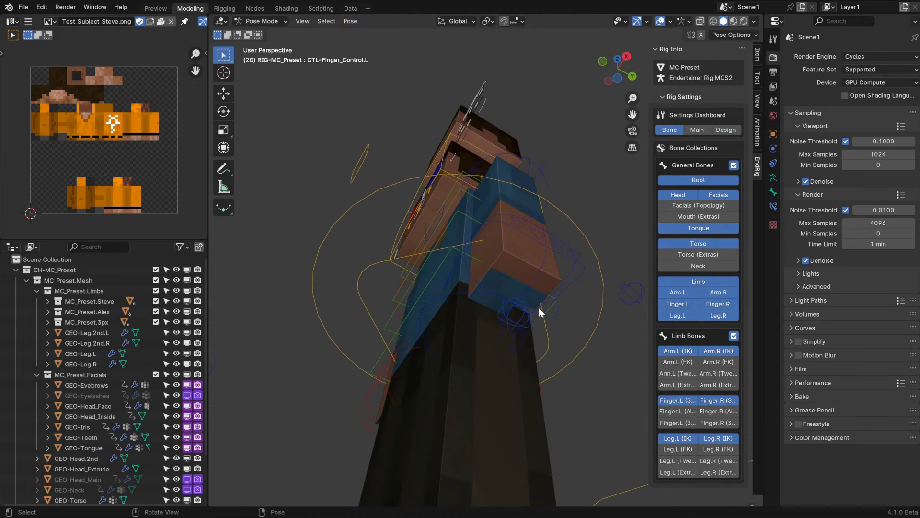
{"action": "left_click", "coordinate": [529, 309]}
{"action": "key", "text": "g"}
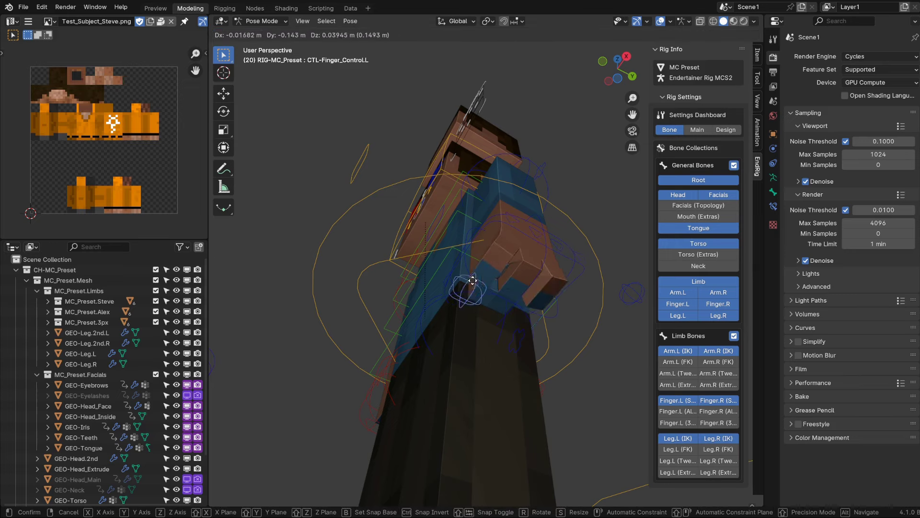
{"action": "left_click", "coordinate": [499, 364]}
{"action": "mouse_move", "coordinate": [499, 364]}
{"action": "middle_mouse_down"}
{"action": "mouse_move", "coordinate": [554, 388]}
{"action": "mouse_move", "coordinate": [479, 427]}
{"action": "mouse_move", "coordinate": [550, 392]}
{"action": "middle_mouse_up"}
{"action": "key", "text": "g"}
{"action": "left_click", "coordinate": [477, 407]}
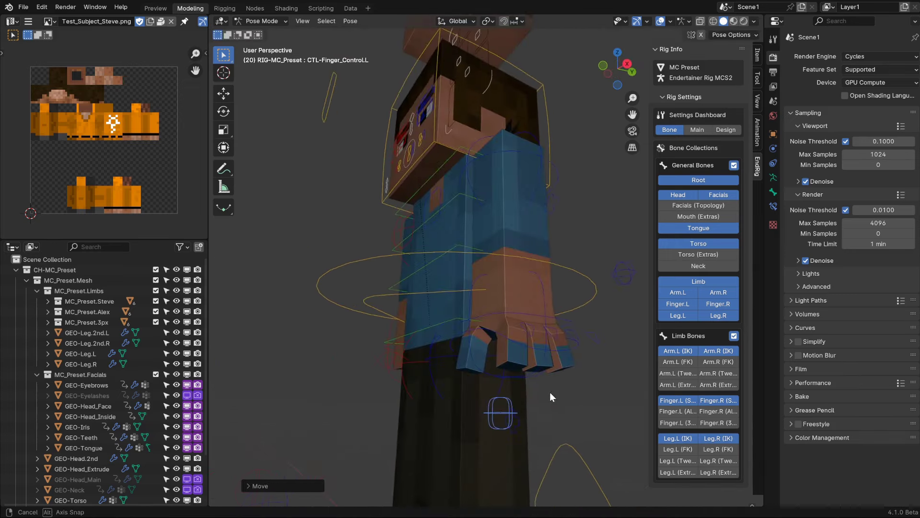
{"action": "key", "text": "ctrl+z"}
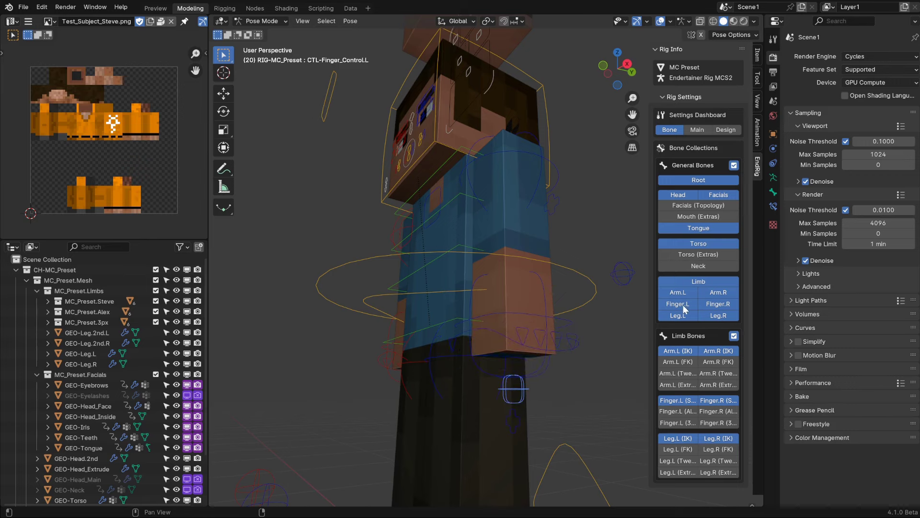
In the Design settings, set Arm Type back to 0 and enable the Neck style
{"action": "left_click", "coordinate": [726, 130]}
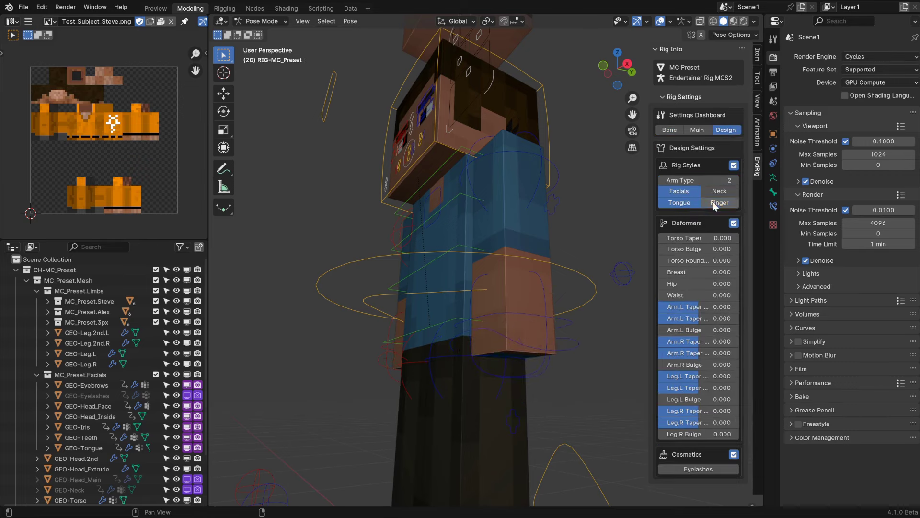
{"action": "left_click_drag", "start_coordinate": [700, 180], "coordinate": [681, 180]}
{"action": "mouse_move", "coordinate": [627, 255]}
{"action": "middle_mouse_down"}
{"action": "mouse_move", "coordinate": [567, 335]}
{"action": "mouse_move", "coordinate": [555, 335]}
{"action": "middle_mouse_up"}
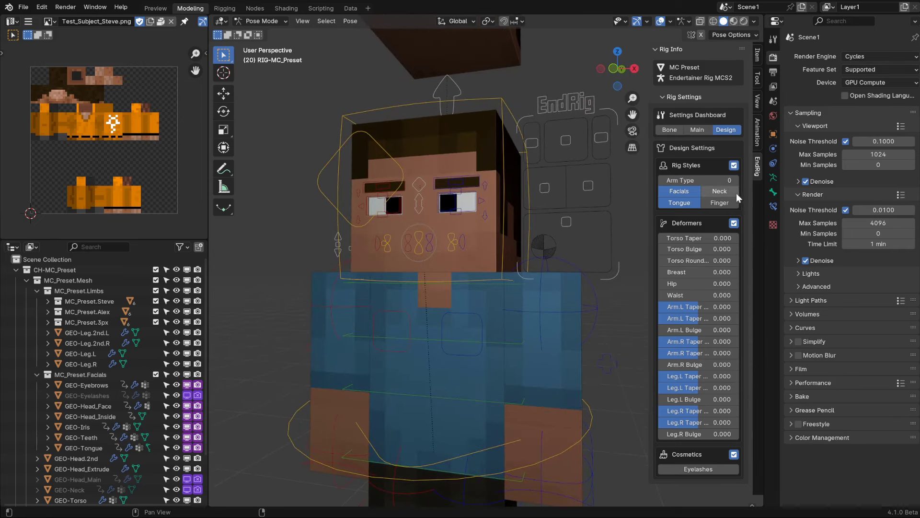
{"action": "left_click", "coordinate": [720, 191]}
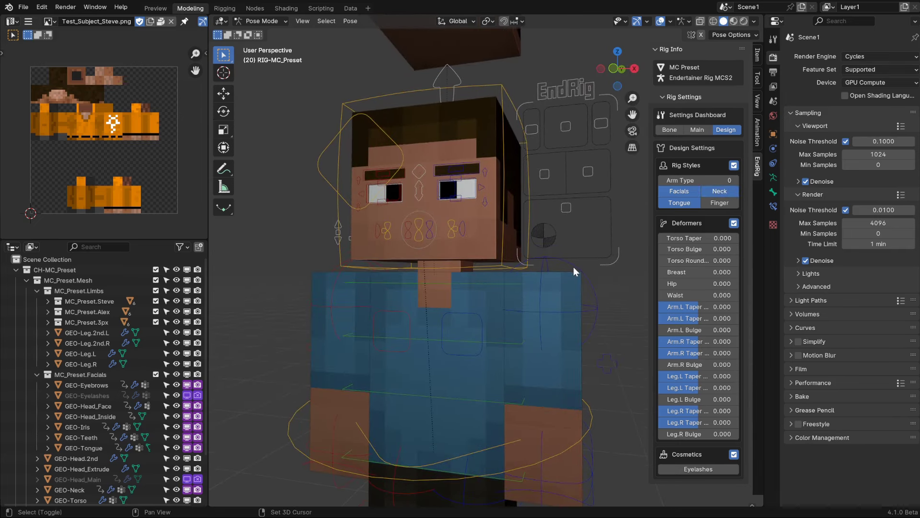
{"action": "mouse_move", "coordinate": [574, 268]}
{"action": "middle_mouse_down"}
{"action": "mouse_move", "coordinate": [602, 240]}
{"action": "mouse_move", "coordinate": [609, 249]}
{"action": "mouse_move", "coordinate": [623, 239]}
{"action": "mouse_move", "coordinate": [597, 252]}
{"action": "mouse_move", "coordinate": [623, 226]}
{"action": "middle_mouse_up"}
Enable the Arm and Leg Tweak collections and select the left arm's tweak controls
{"action": "left_click", "coordinate": [715, 191]}
{"action": "left_click", "coordinate": [669, 129]}
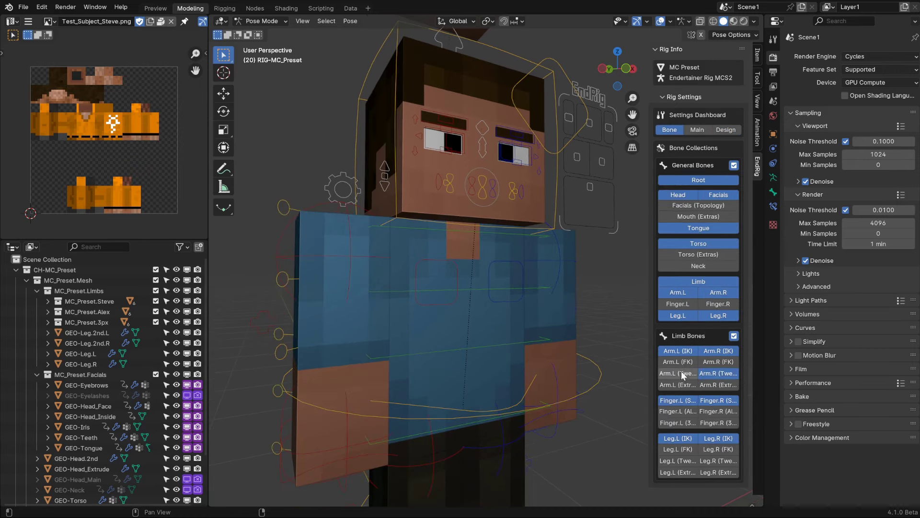
{"action": "mouse_move", "coordinate": [586, 372]}
{"action": "middle_mouse_down"}
{"action": "mouse_move", "coordinate": [592, 347]}
{"action": "mouse_move", "coordinate": [569, 284]}
{"action": "middle_mouse_up"}
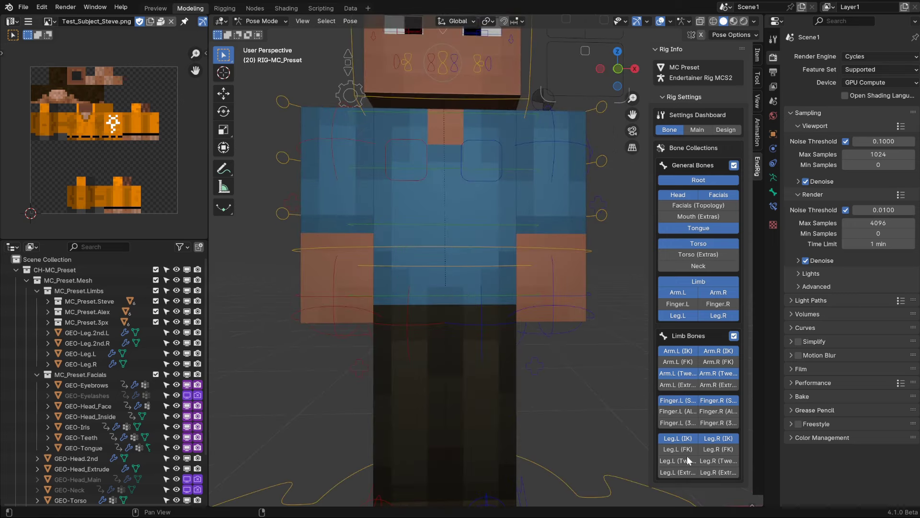
{"action": "mouse_move", "coordinate": [566, 393]}
{"action": "middle_mouse_down"}
{"action": "mouse_move", "coordinate": [542, 359]}
{"action": "mouse_move", "coordinate": [548, 343]}
{"action": "middle_mouse_up"}
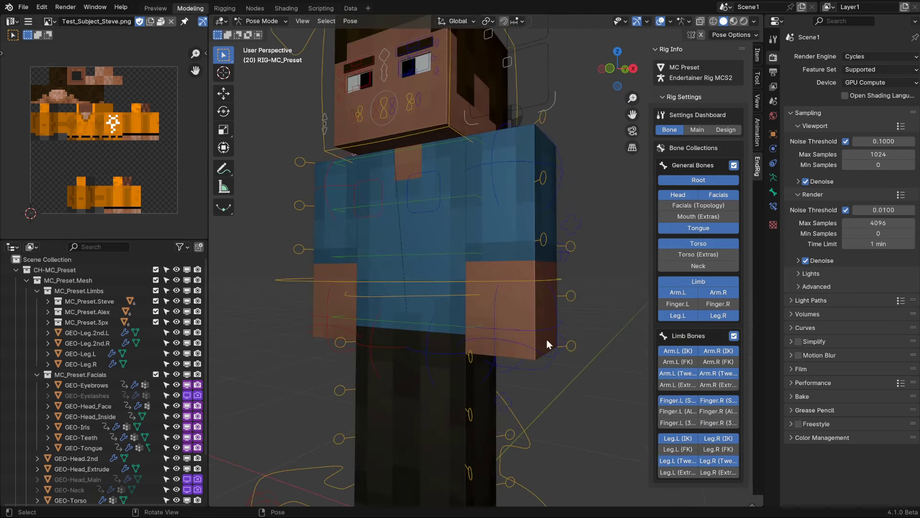
{"action": "middle_click_drag", "start_coordinate": [604, 231], "coordinate": [547, 248]}
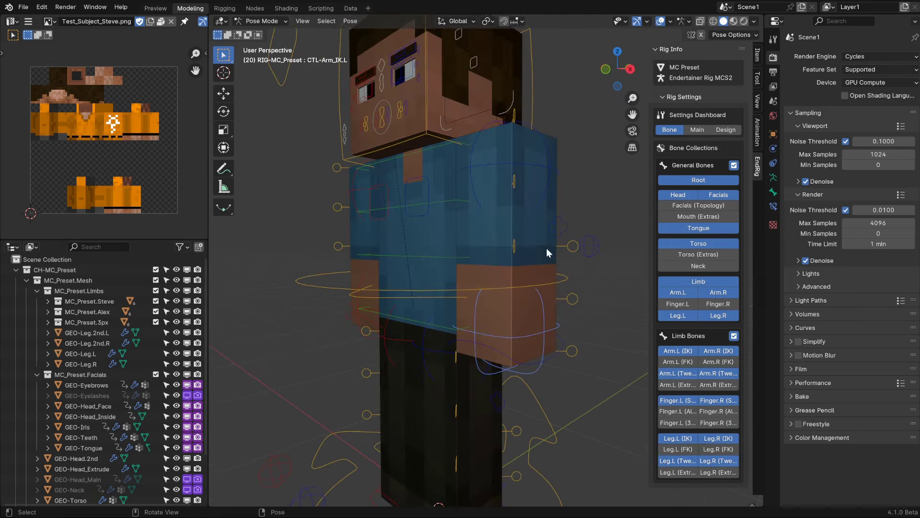
{"action": "left_click", "coordinate": [514, 192]}
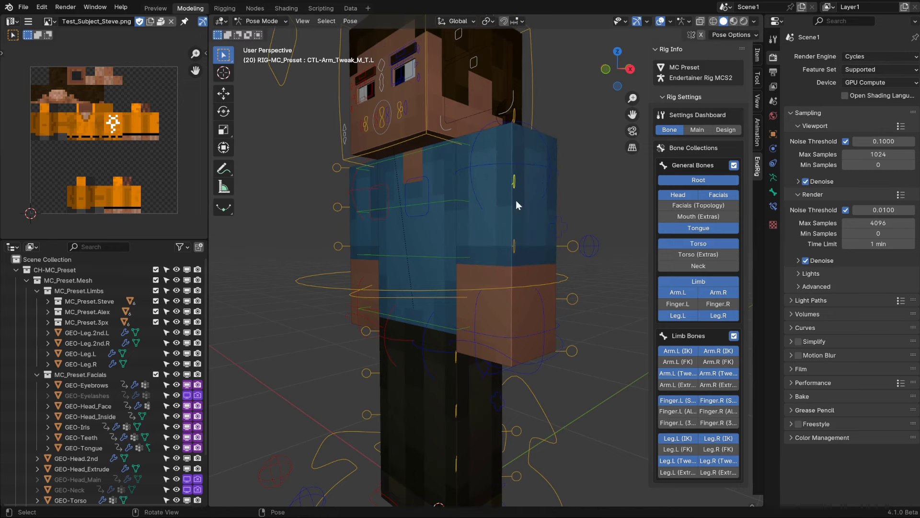
{"action": "left_click", "coordinate": [514, 117]}
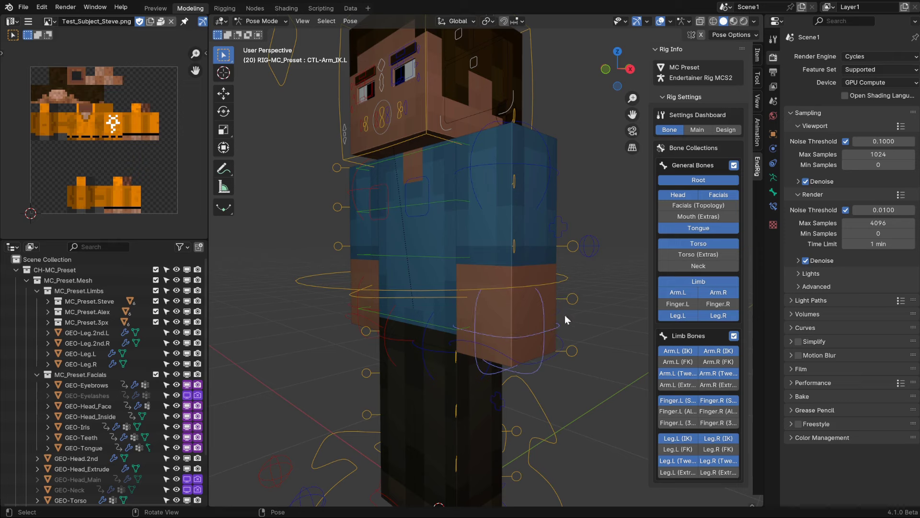
{"action": "left_click", "coordinate": [630, 72]}
{"action": "key", "text": "g"}
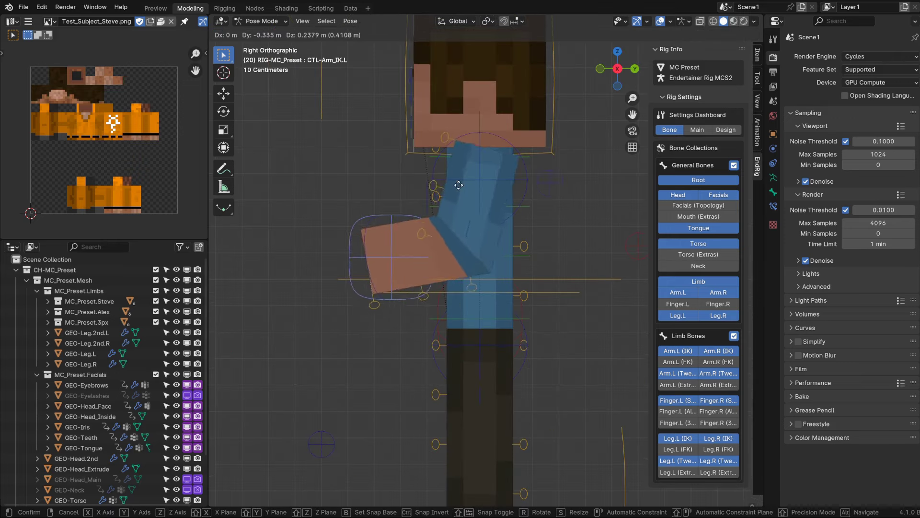
{"action": "left_click", "coordinate": [450, 178]}
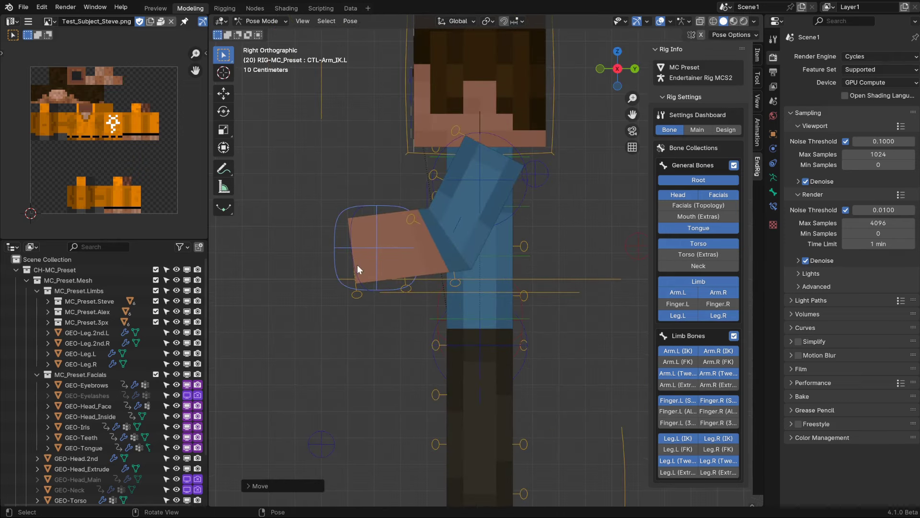
{"action": "left_click_drag", "start_coordinate": [406, 288], "coordinate": [408, 289]}
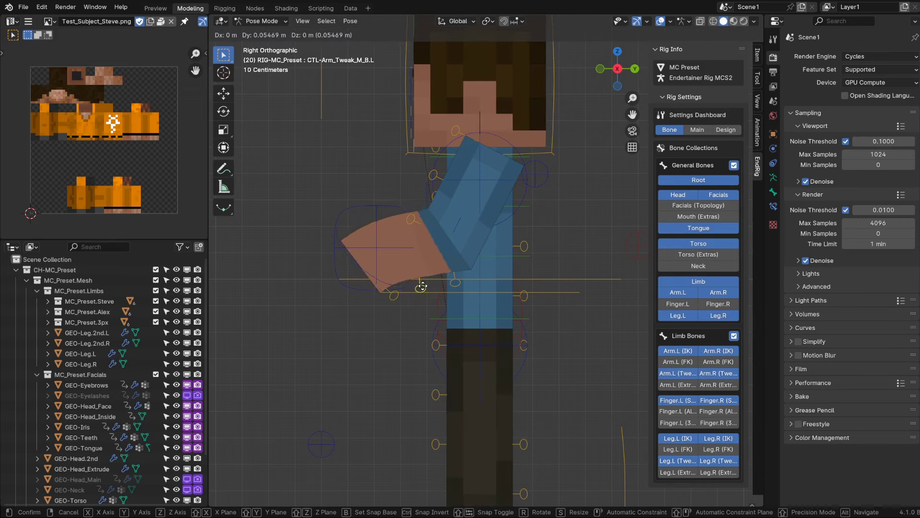
{"action": "key", "text": "Escape"}
{"action": "mouse_move", "coordinate": [433, 174]}
{"action": "left_mouse_down"}
{"action": "mouse_move", "coordinate": [441, 169]}
{"action": "mouse_move", "coordinate": [448, 186]}
{"action": "left_mouse_up"}
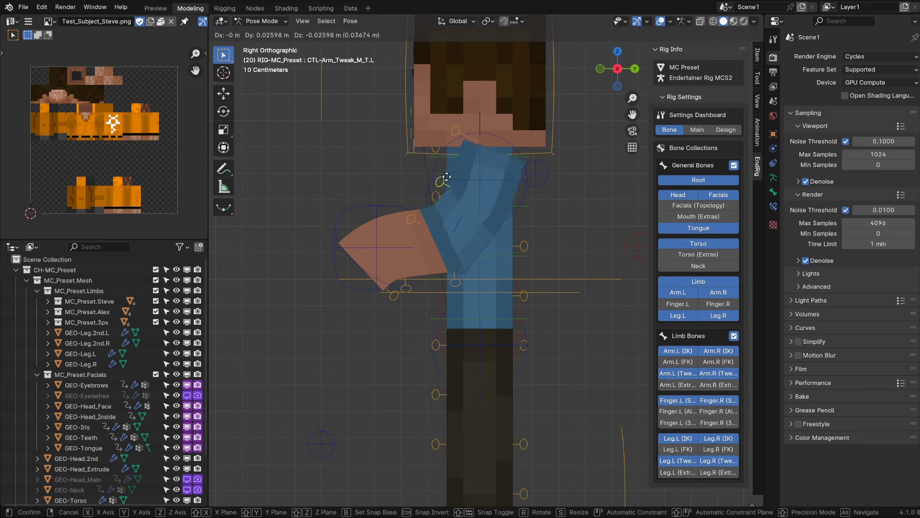
{"action": "key", "text": "Escape"}
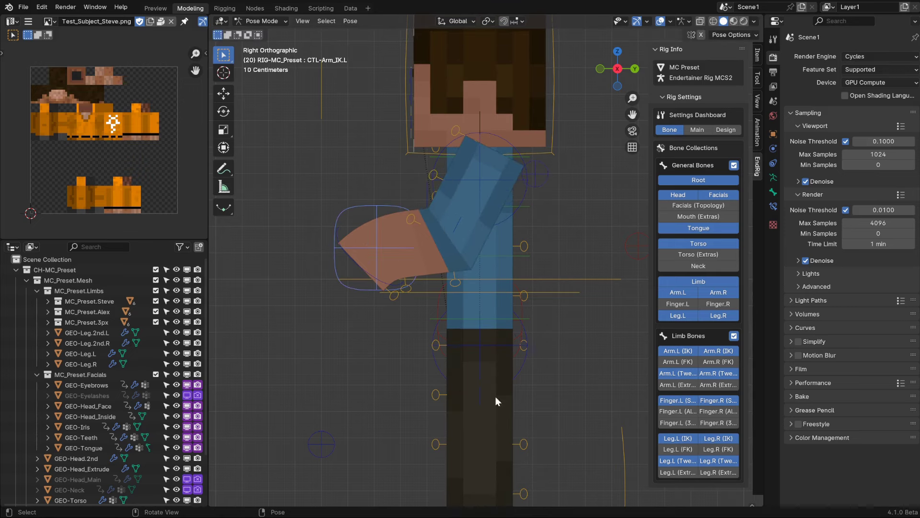
{"action": "key", "text": "alt+r"}
{"action": "key", "text": "alt+g"}
{"action": "mouse_move", "coordinate": [541, 338]}
{"action": "middle_mouse_down"}
{"action": "mouse_move", "coordinate": [596, 330]}
{"action": "mouse_move", "coordinate": [542, 334]}
{"action": "mouse_move", "coordinate": [568, 325]}
{"action": "mouse_move", "coordinate": [445, 244]}
{"action": "middle_mouse_up"}
Stretch Steve's left arm down and outward with its IK control, then curve it using the upper arm tweak
{"action": "key", "text": "g"}
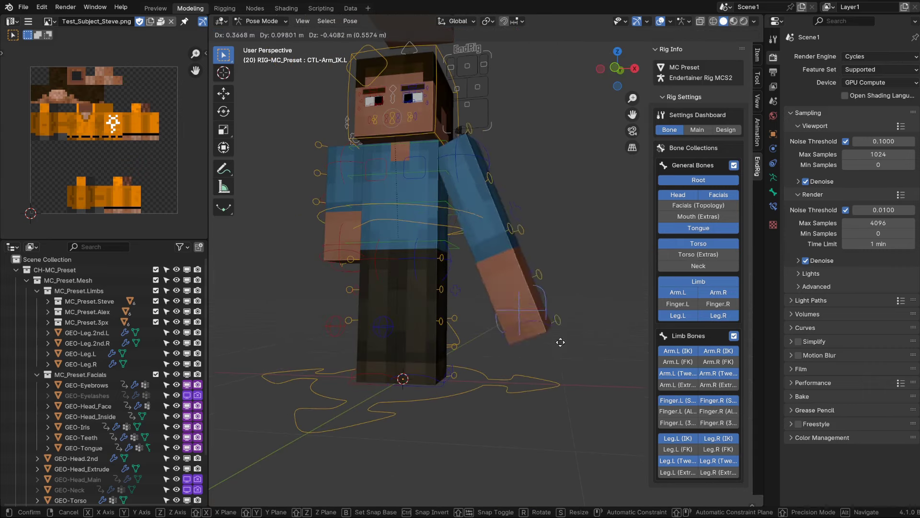
{"action": "left_click", "coordinate": [581, 373]}
{"action": "left_click", "coordinate": [503, 198]}
{"action": "key", "text": "g"}
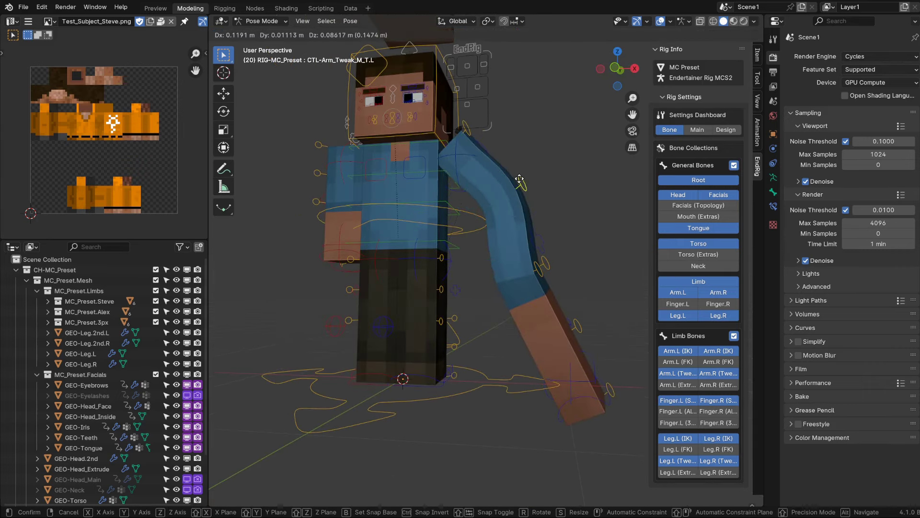
{"action": "left_click", "coordinate": [537, 275]}
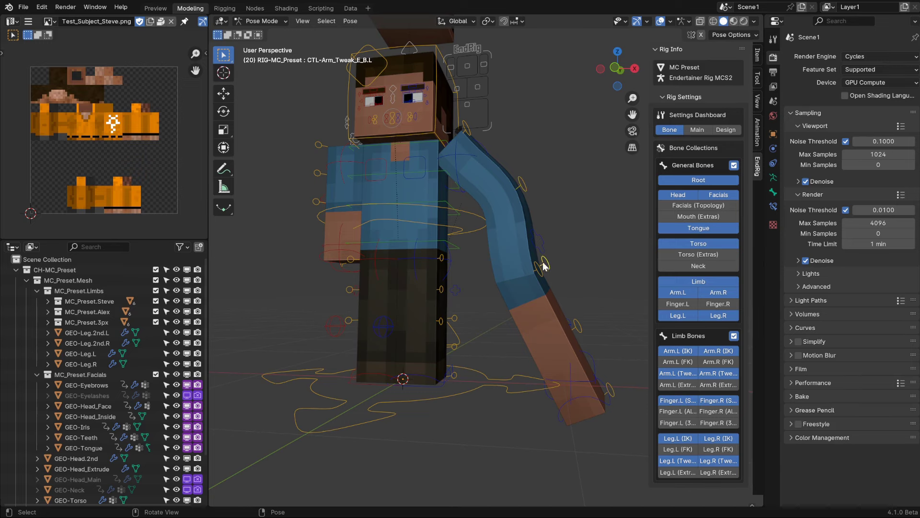
Move the shoulder tweak control to keep the arm bent at the shoulder
{"action": "left_click", "coordinate": [536, 264]}
{"action": "key", "text": "g"}
{"action": "left_click", "coordinate": [555, 278]}
{"action": "middle_click_drag", "start_coordinate": [554, 278], "coordinate": [579, 258]}
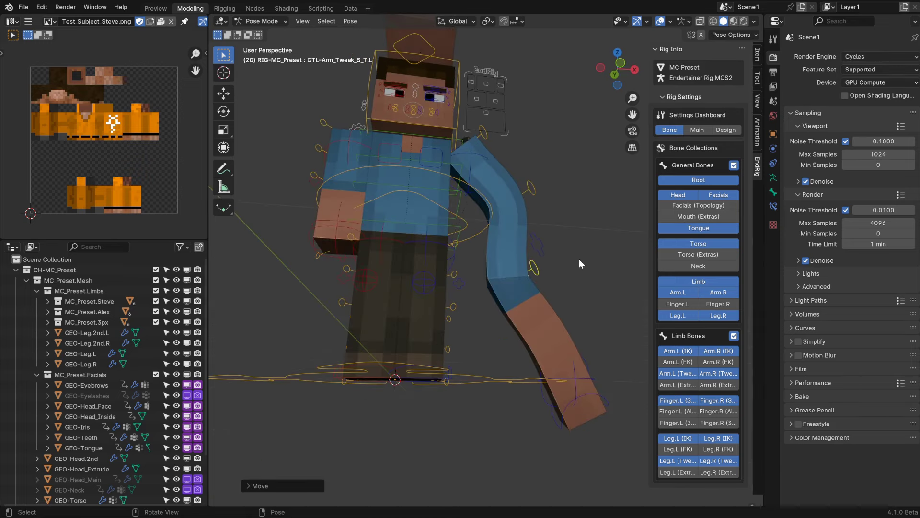
{"action": "middle_click_drag", "start_coordinate": [571, 363], "coordinate": [589, 294]}
Cancel a local-X rotation of the shoulder tweak and select the lower arm tweak control
{"action": "key", "text": "r"}
{"action": "key", "text": "x"}
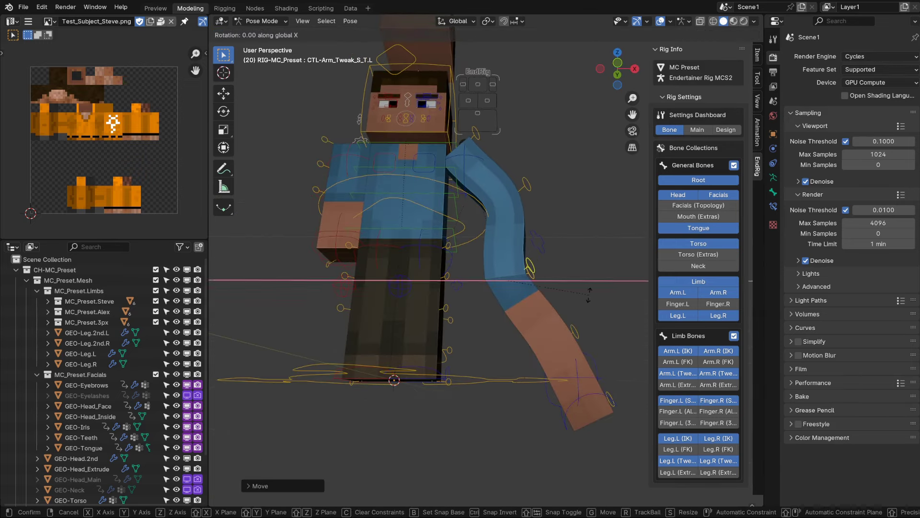
{"action": "key", "text": "x"}
{"action": "right_click", "coordinate": [603, 302]}
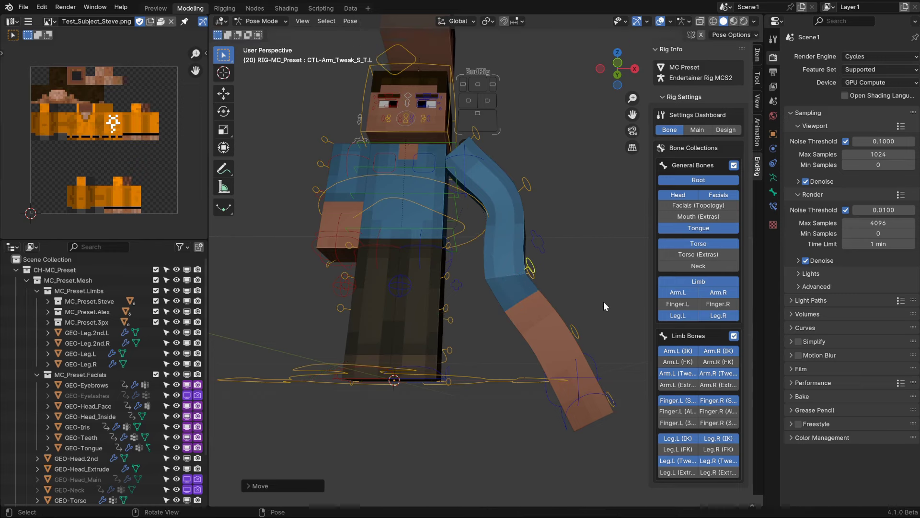
{"action": "mouse_move", "coordinate": [611, 297]}
{"action": "middle_mouse_down"}
{"action": "mouse_move", "coordinate": [592, 321]}
{"action": "mouse_move", "coordinate": [574, 312]}
{"action": "mouse_move", "coordinate": [612, 312]}
{"action": "mouse_move", "coordinate": [600, 303]}
{"action": "mouse_move", "coordinate": [614, 350]}
{"action": "middle_mouse_up"}
{"action": "left_click", "coordinate": [591, 321]}
Undo the arm pose, hide the Arm and Leg Tweak bone collections, and return to Object Mode facing front
{"action": "key", "text": "ctrl+z"}
{"action": "left_click", "coordinate": [690, 461]}
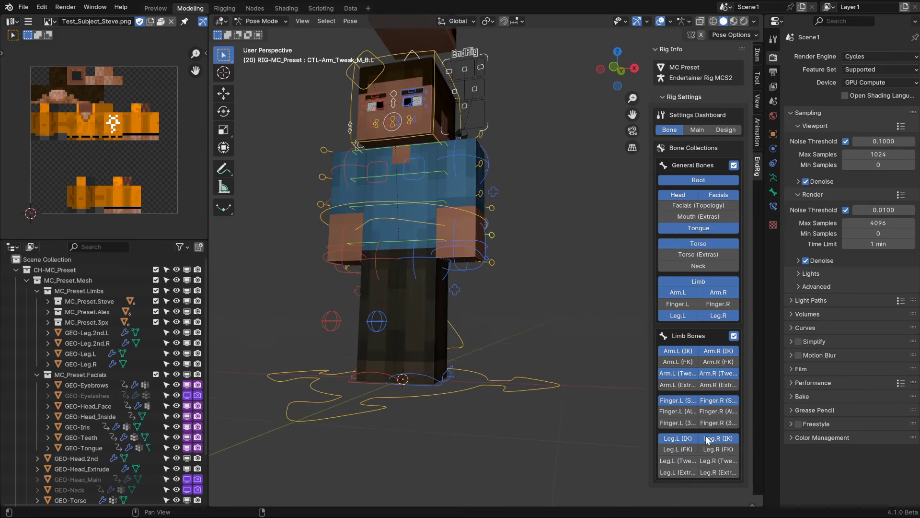
{"action": "left_click", "coordinate": [686, 374]}
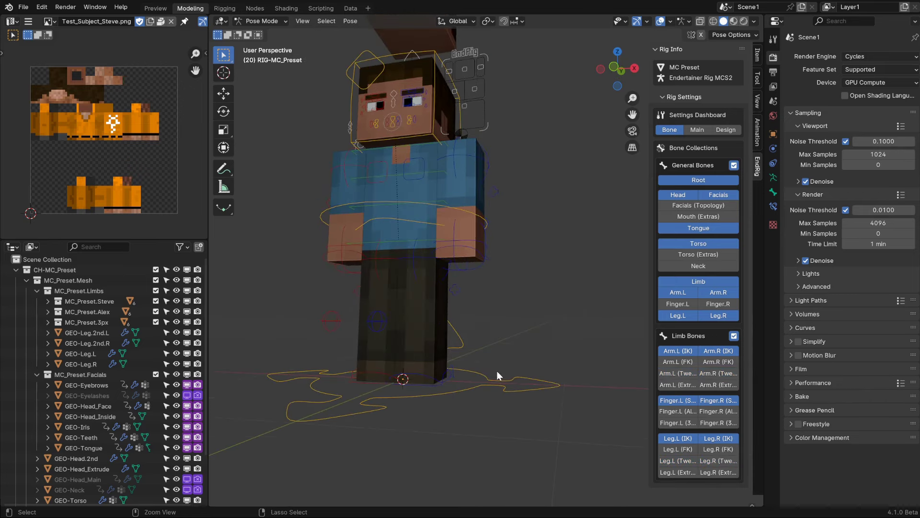
{"action": "key", "text": "ctrl+Tab"}
{"action": "key", "text": "ctrl+Tab"}
{"action": "mouse_move", "coordinate": [496, 370]}
{"action": "middle_mouse_down"}
{"action": "mouse_move", "coordinate": [538, 312]}
{"action": "mouse_move", "coordinate": [515, 333]}
{"action": "mouse_move", "coordinate": [513, 351]}
{"action": "mouse_move", "coordinate": [559, 147]}
{"action": "middle_mouse_up"}
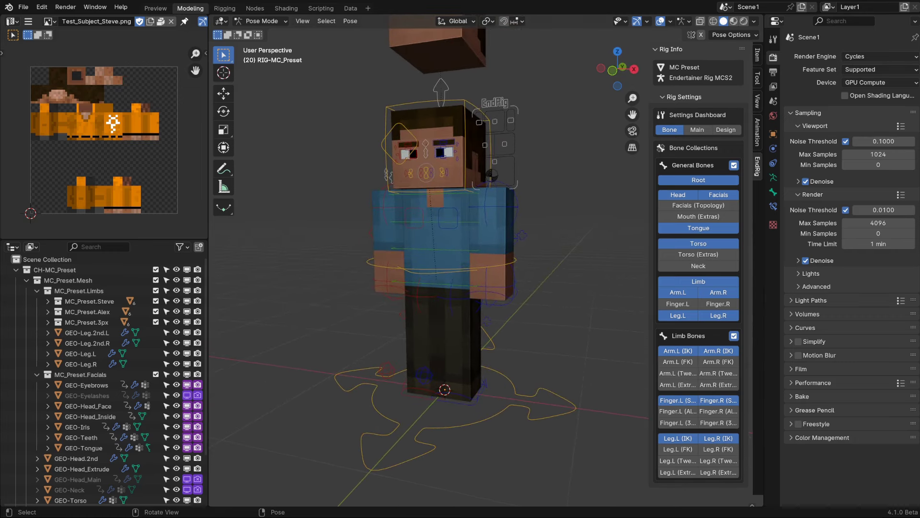